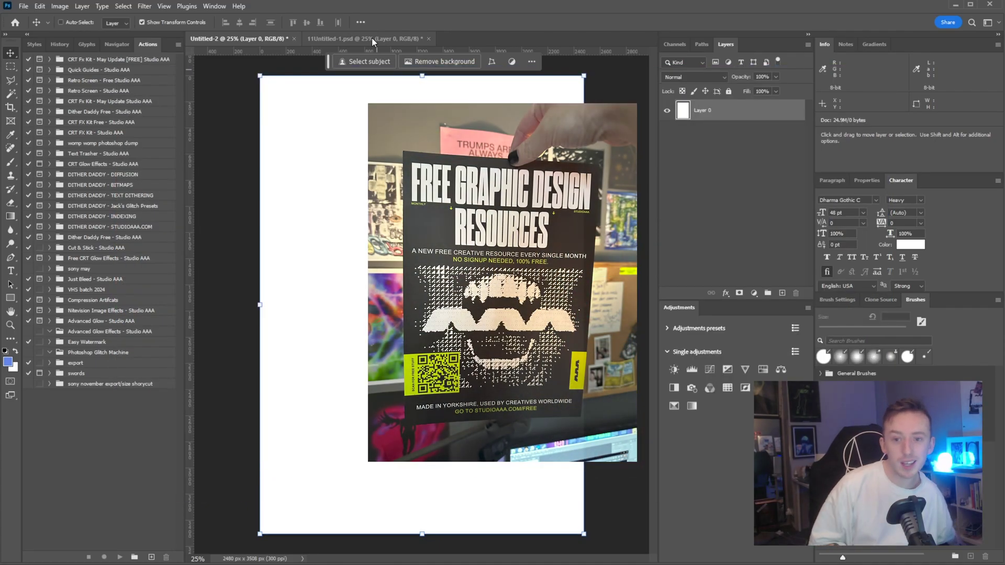
Step: Place the empty wall-frame photo into Untitled-2 and scale it up to fill the canvas
click(372, 40)
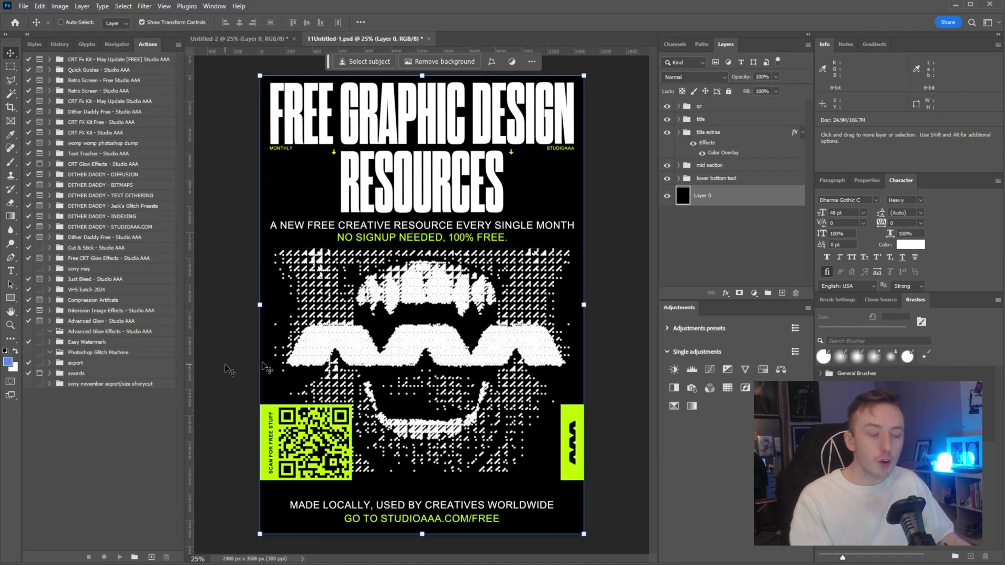
click(234, 43)
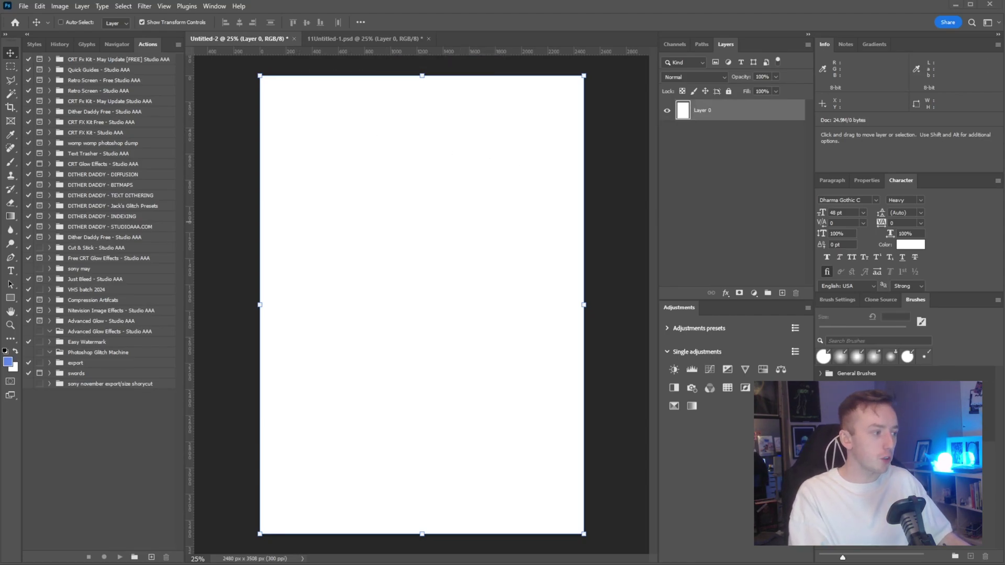
drag(226, 230, 487, 287)
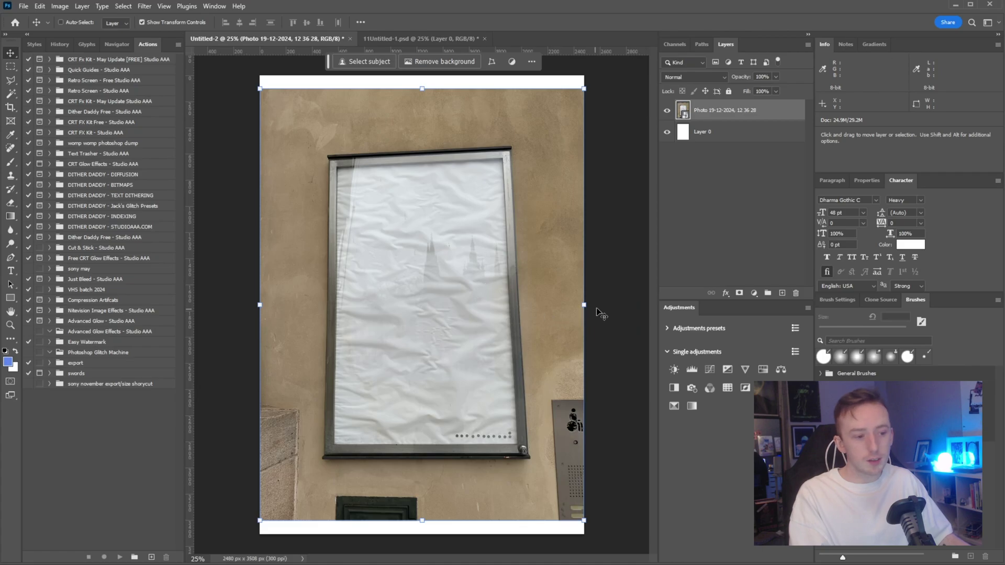
drag(588, 308, 634, 308)
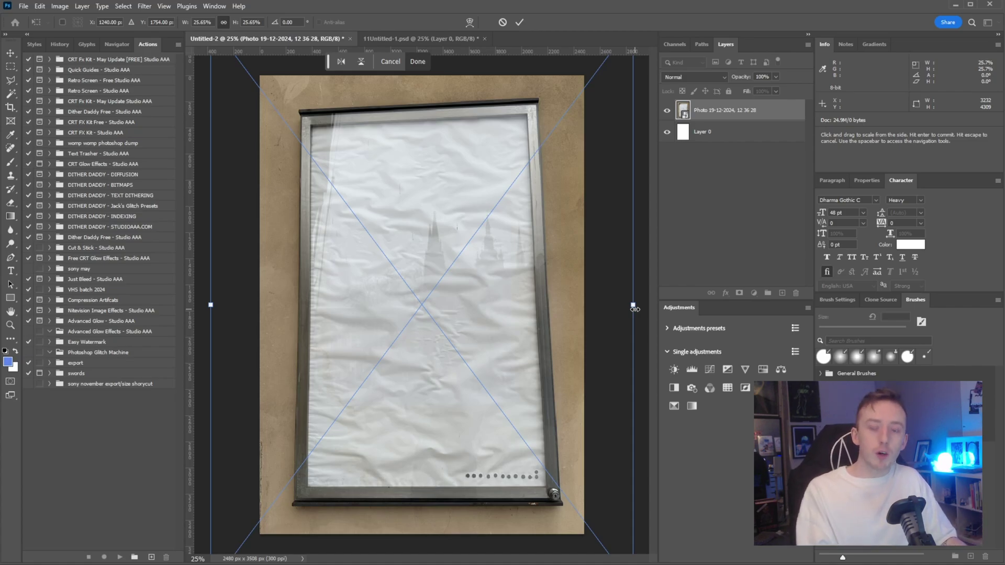
click(522, 24)
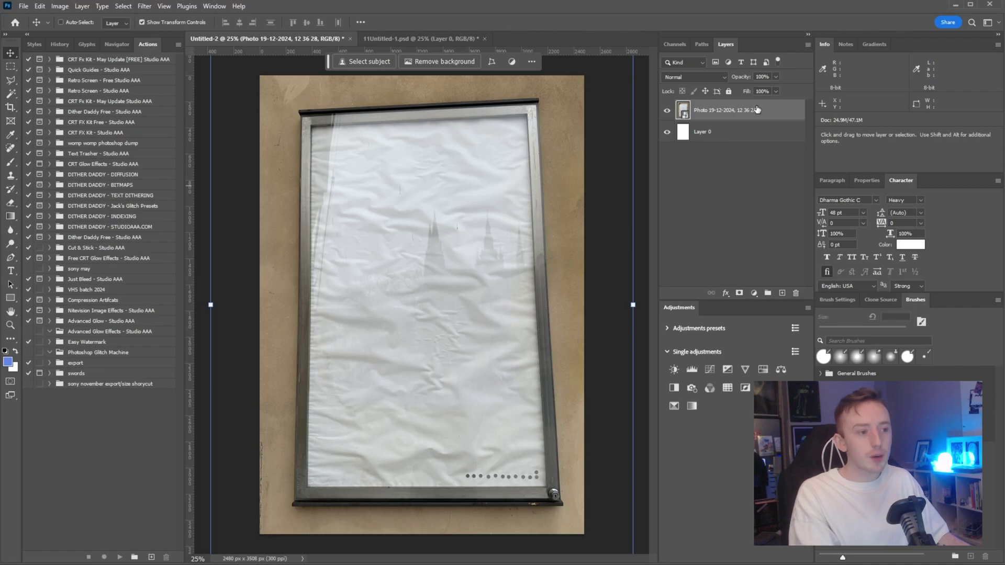
Step: Rename the frame photo layer 'main photo' and the bottom layer 'background'
click(747, 162)
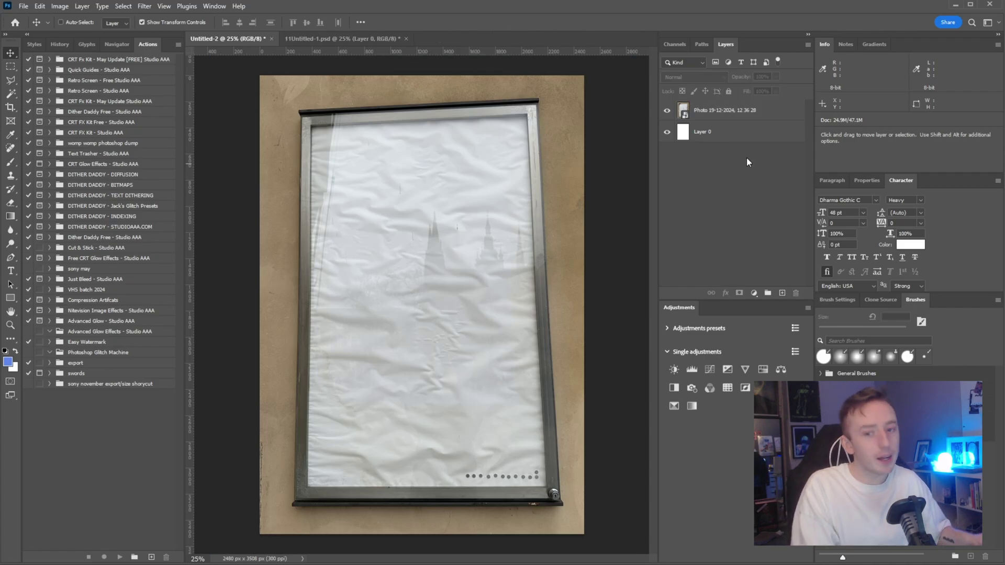
click(730, 111)
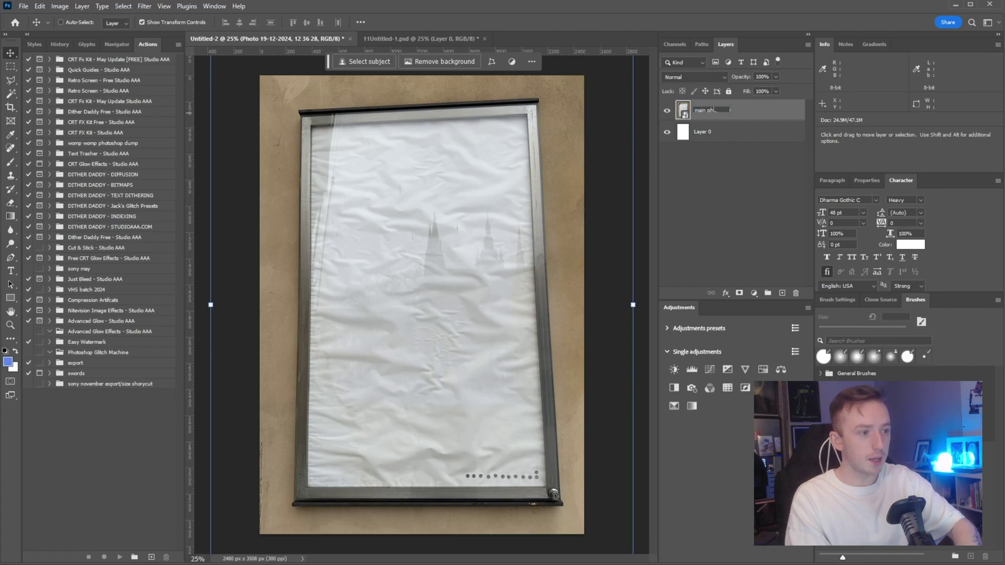
text(main photo)
click(727, 173)
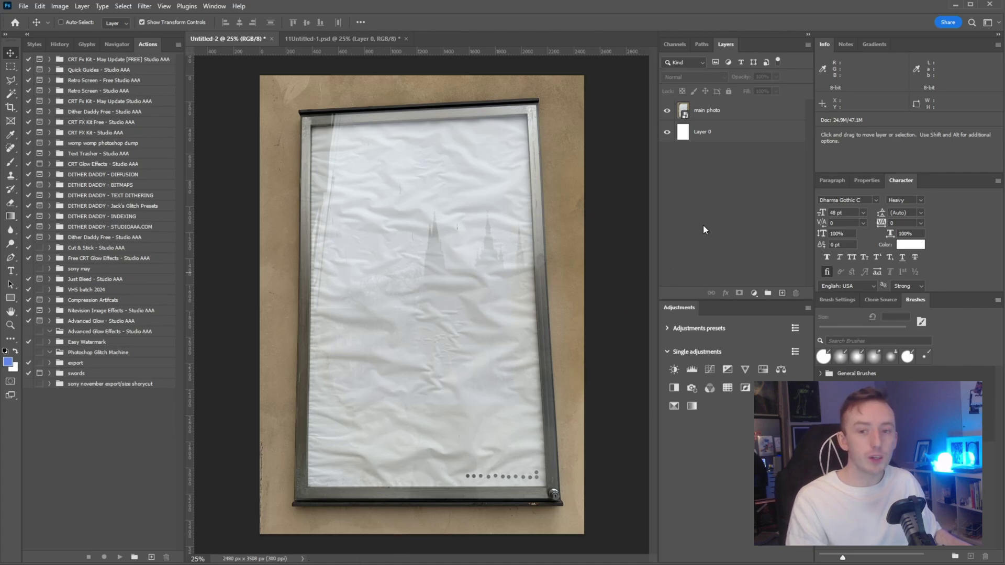
double_click(703, 131)
text(background)
key(Return)
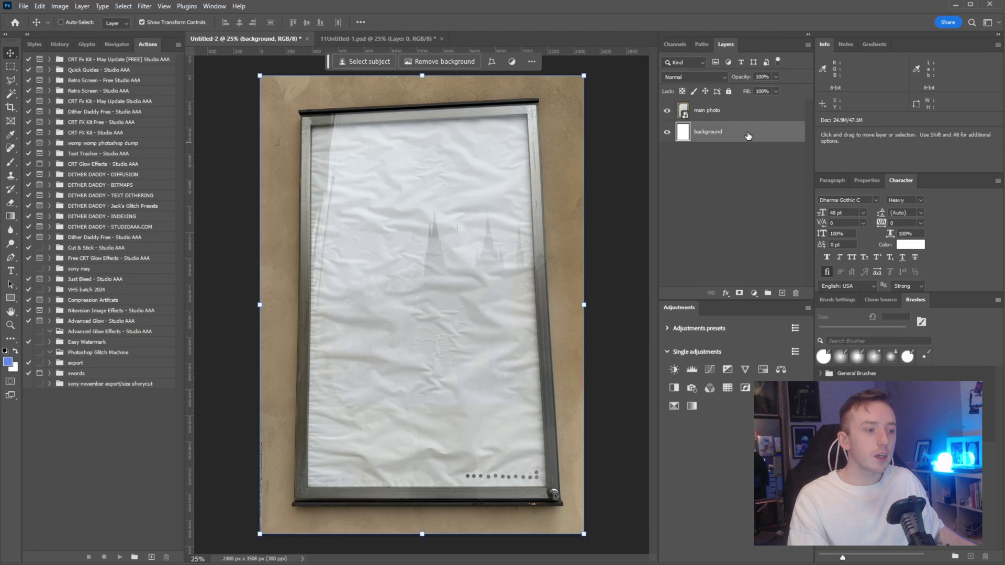
Step: Duplicate the background as a 'poster goes here' smart object placed above main photo
drag(749, 134, 782, 292)
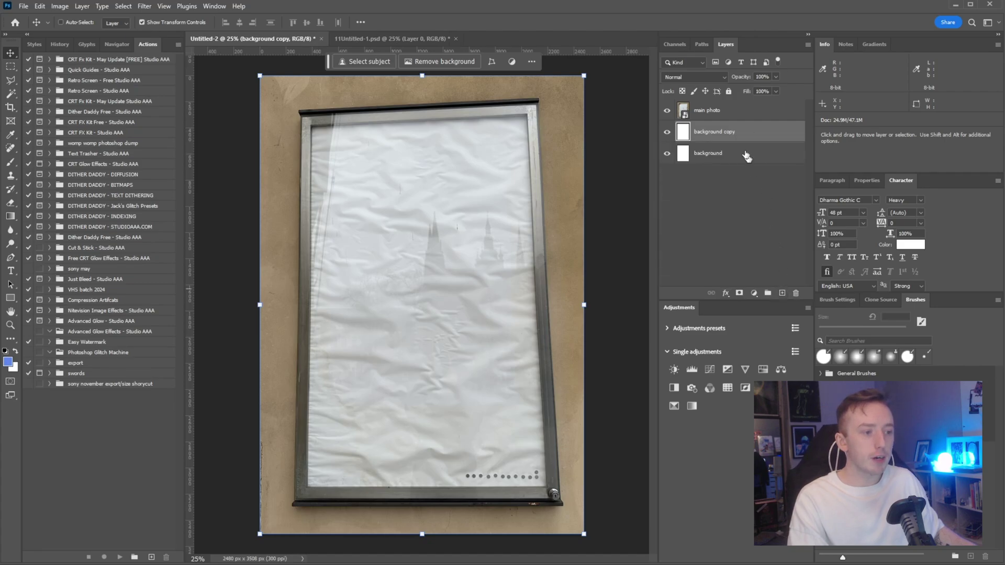
double_click(726, 133)
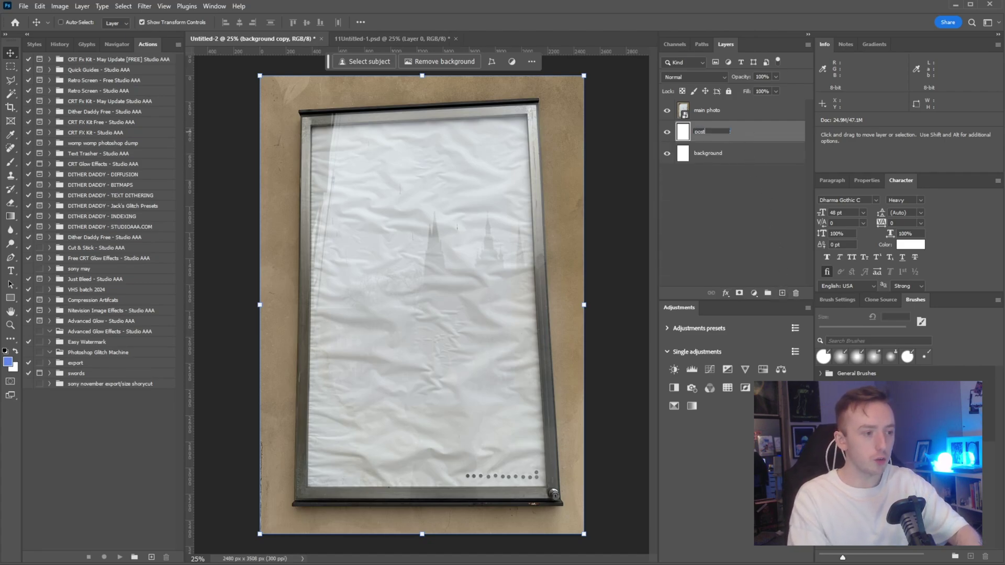
right_click(726, 134)
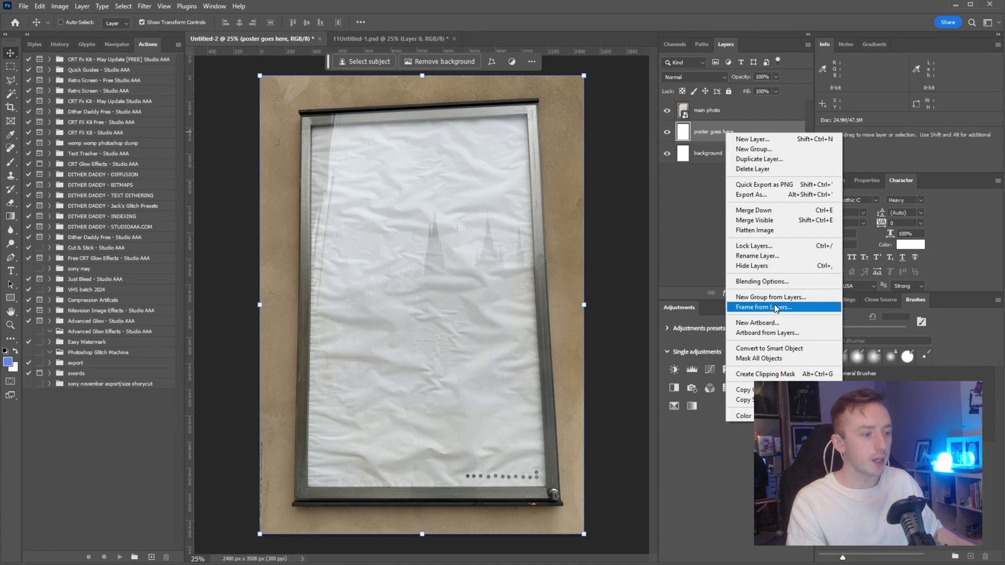
click(780, 347)
drag(725, 133, 721, 108)
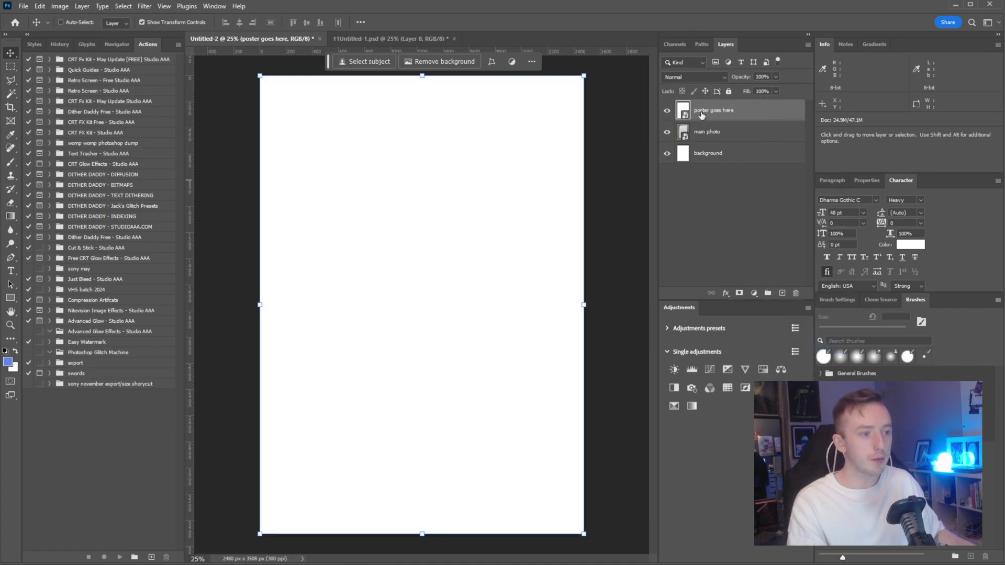
Step: Set 'poster goes here' to 0% opacity and skew its top-right corner inward
click(774, 77)
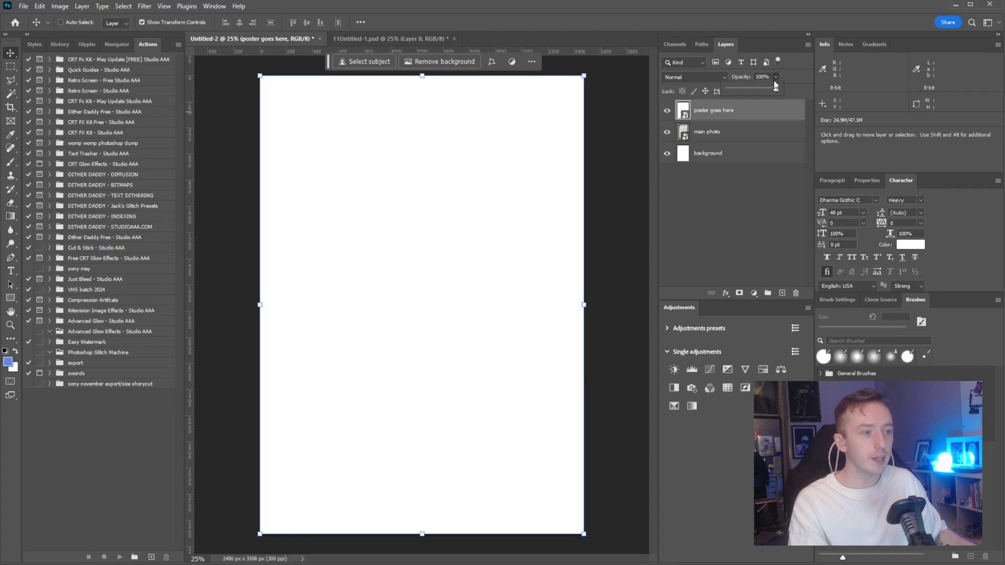
drag(774, 90, 703, 94)
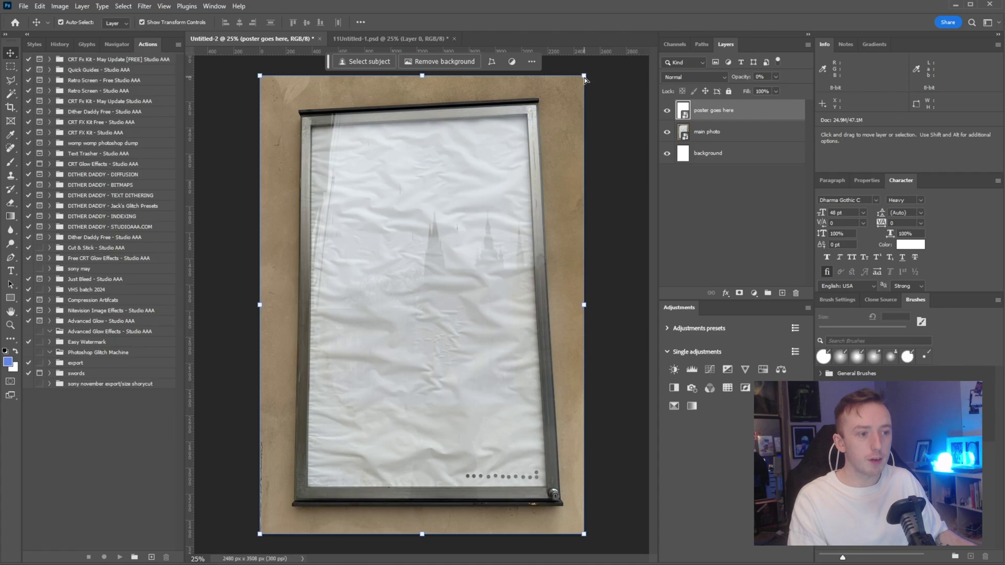
key(ctrl+t)
drag(583, 77, 439, 272)
key(Return)
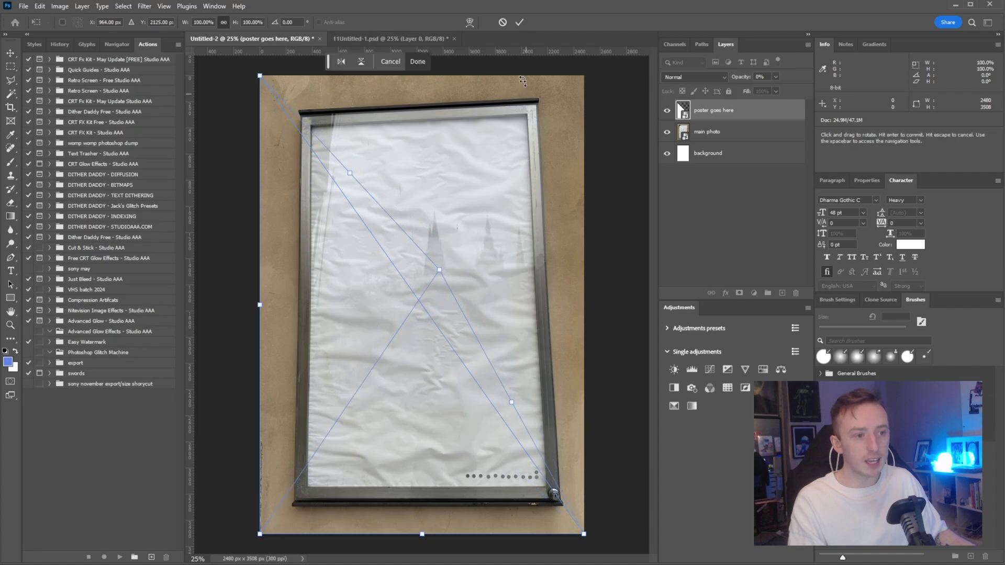
Step: Copy the irl poster design into the smart object's contents, then save and close it
double_click(683, 111)
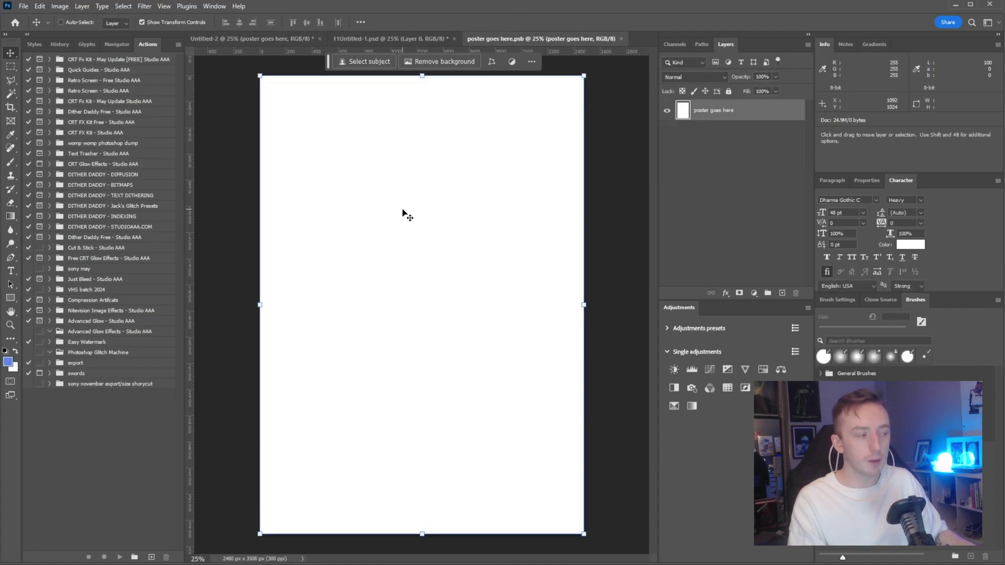
drag(479, 198, 422, 289)
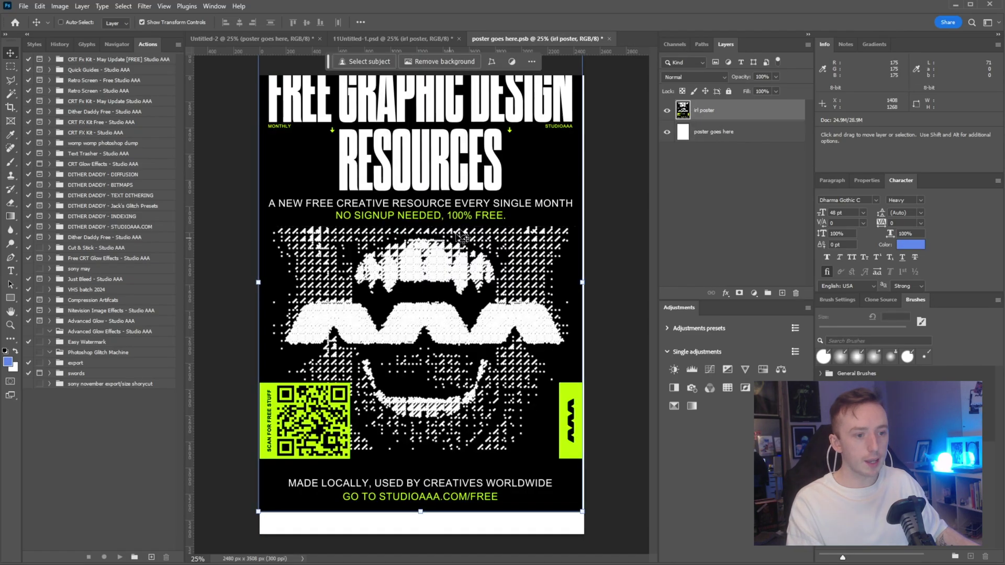
click(735, 230)
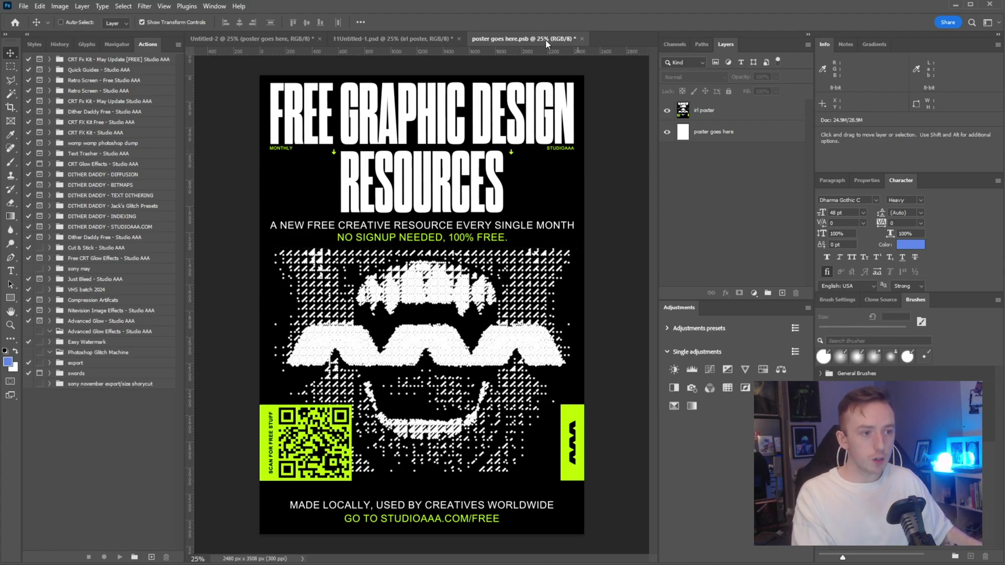
key(ctrl+s)
click(576, 38)
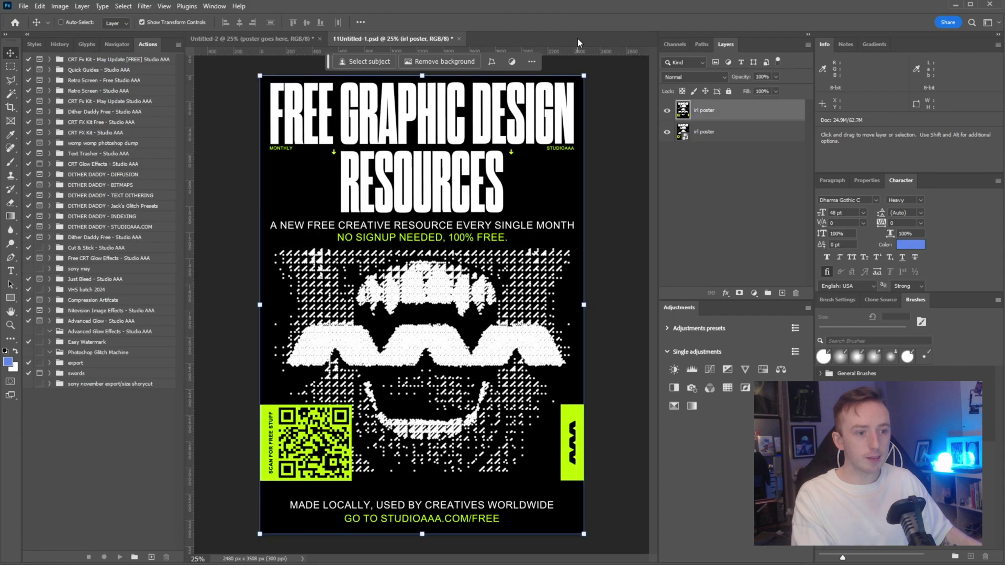
Step: Restore the 'poster goes here' layer in Untitled-2 to 100% opacity
click(261, 38)
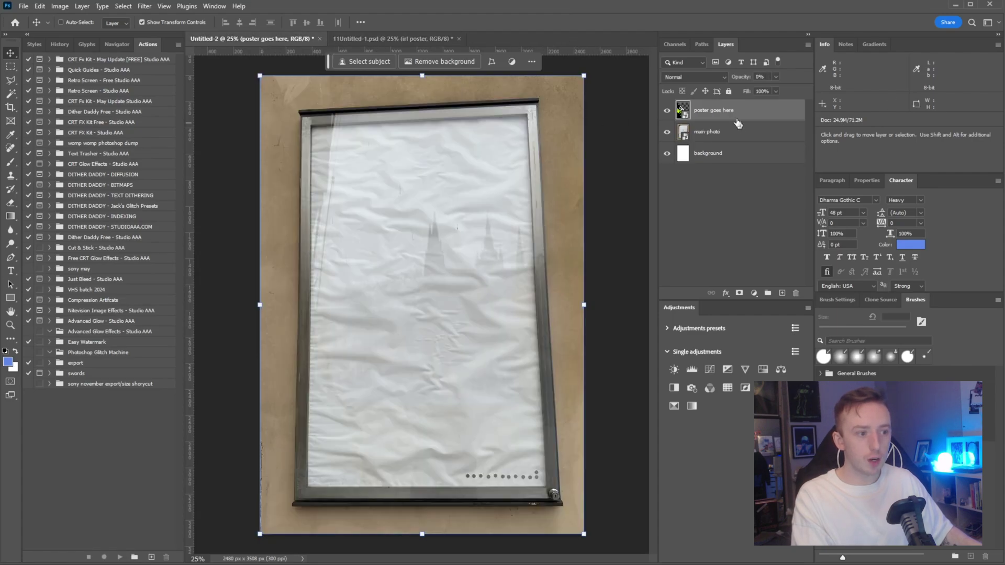
drag(797, 91, 808, 89)
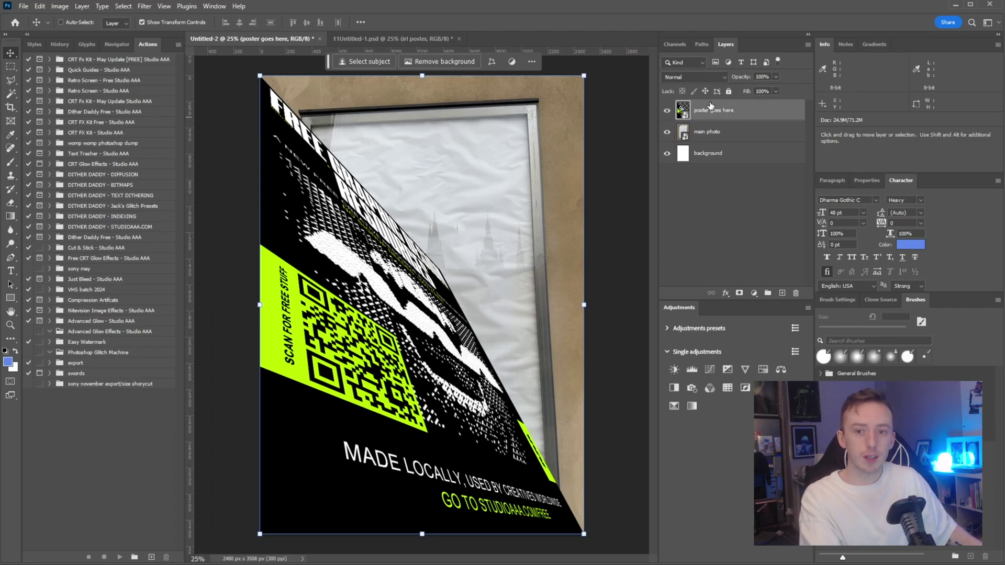
click(393, 39)
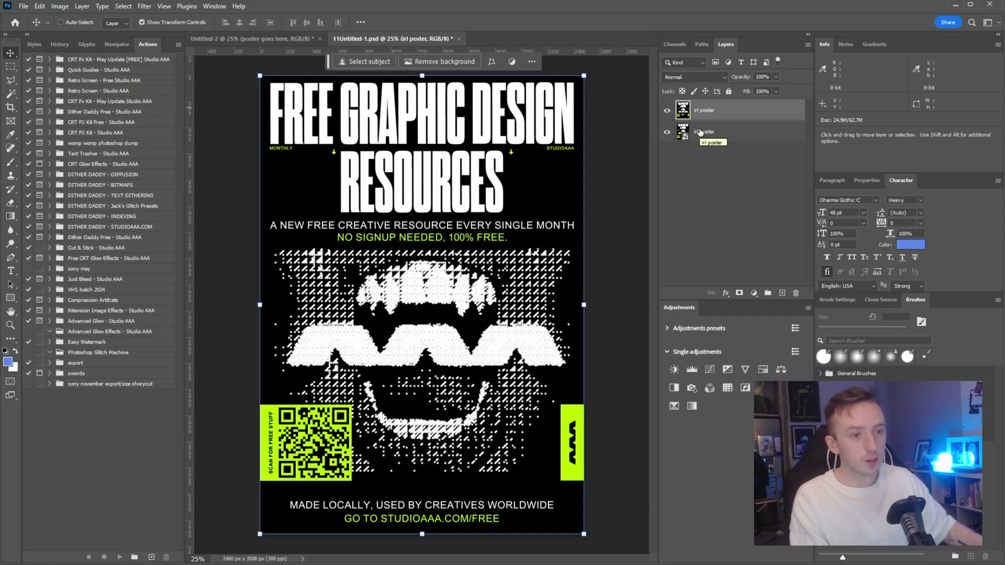
Step: Use the History panel to undo back to before the skew and opacity change
click(280, 40)
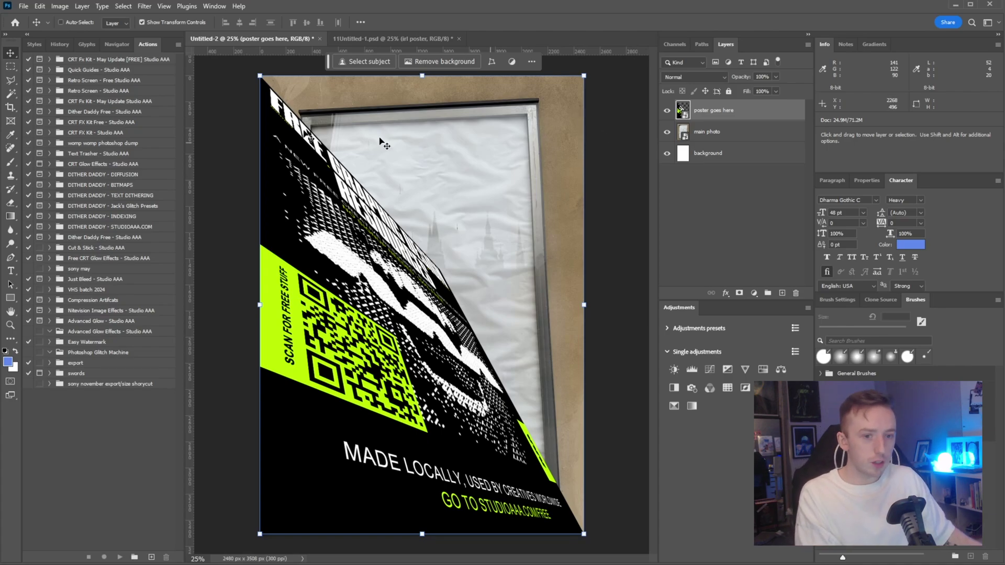
click(53, 47)
key(ctrl+z)
key(ctrl+z)
key(ctrl+z)
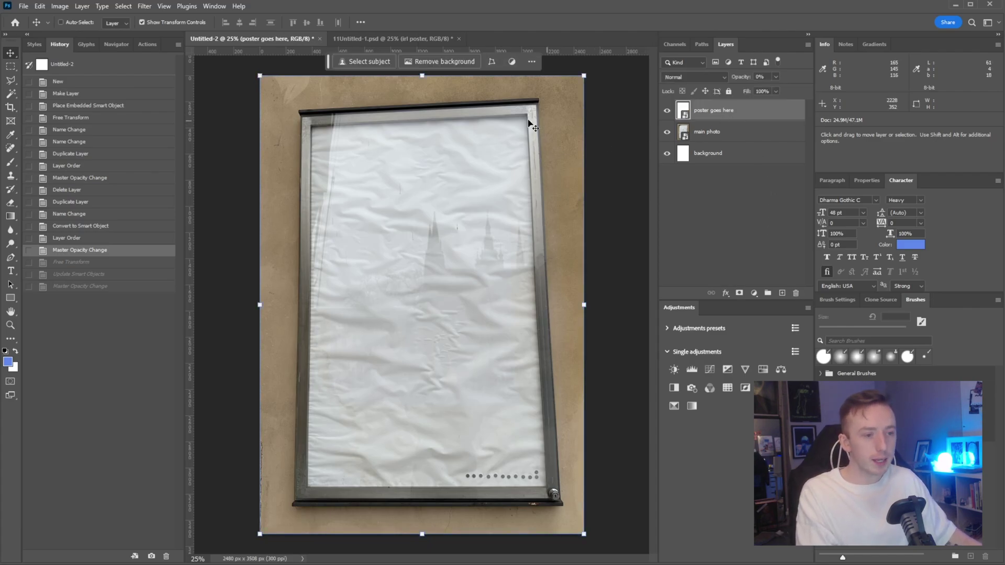
click(374, 41)
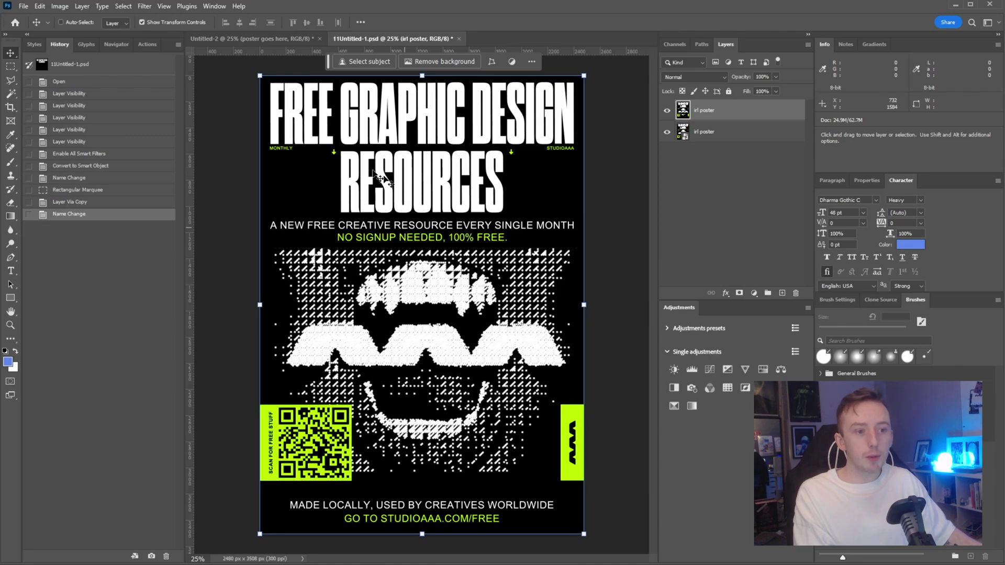
Step: Drag the poster layer's four corners onto the frame's corners and set its opacity to 49%
click(275, 39)
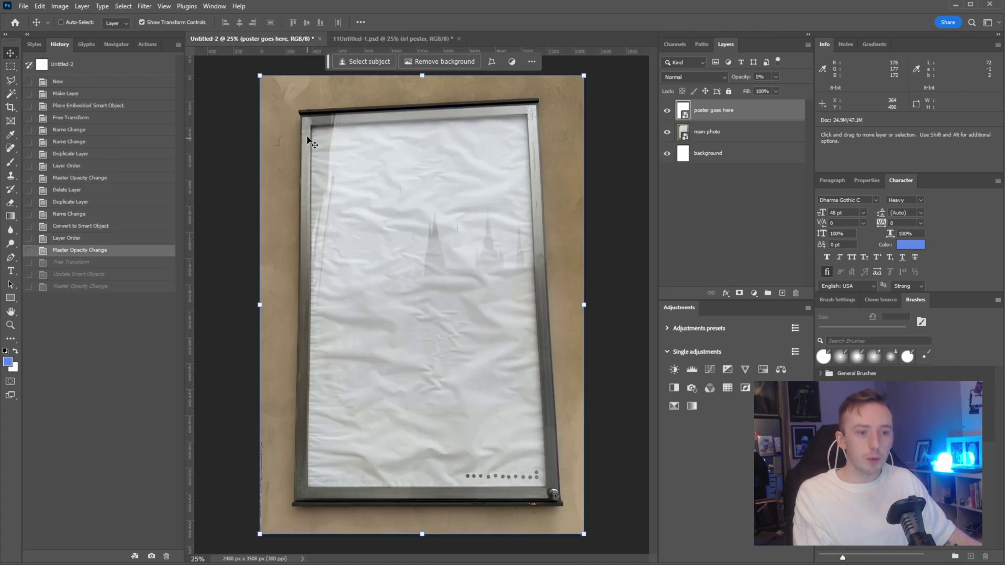
drag(321, 319, 321, 417)
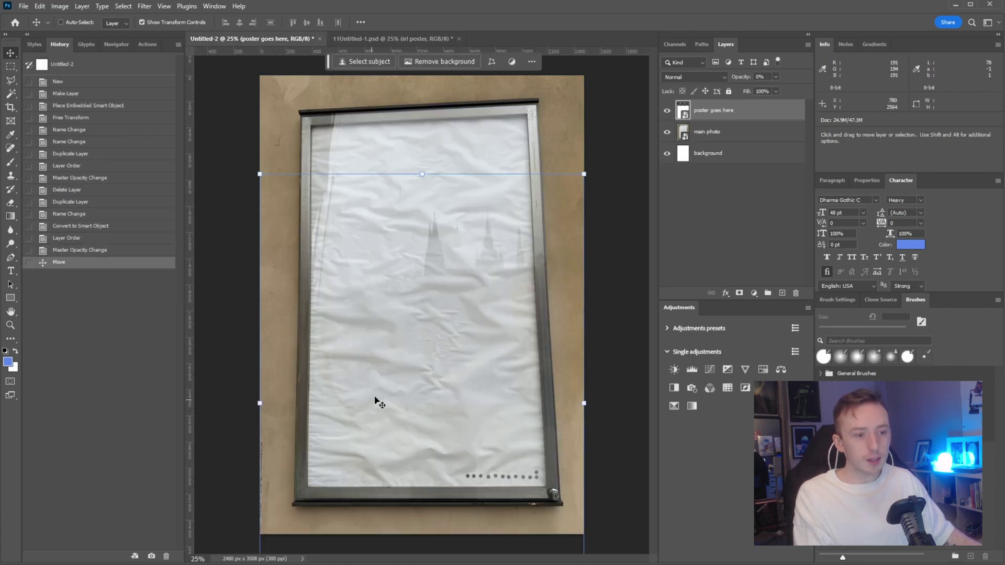
key(ctrl+z)
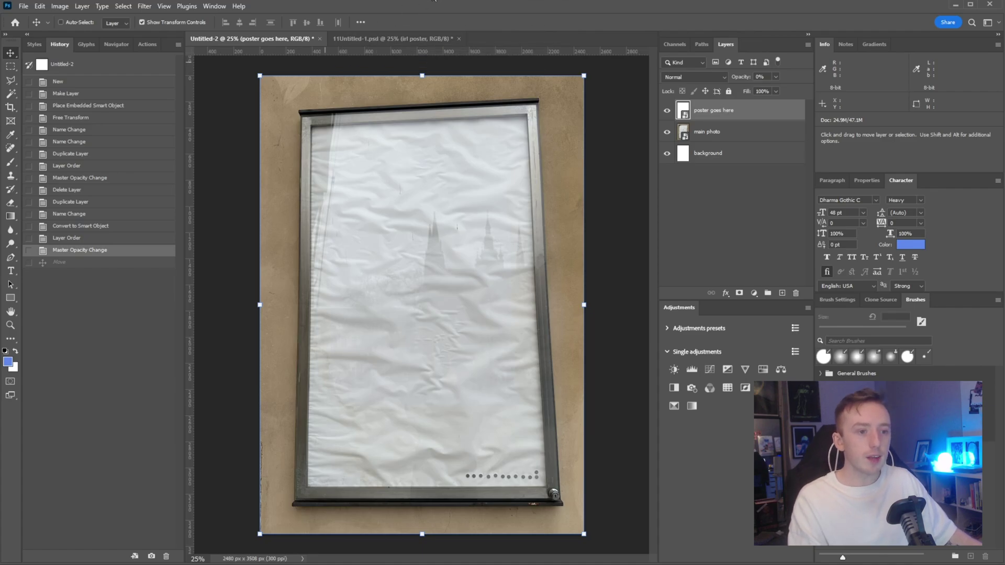
key(ctrl+t)
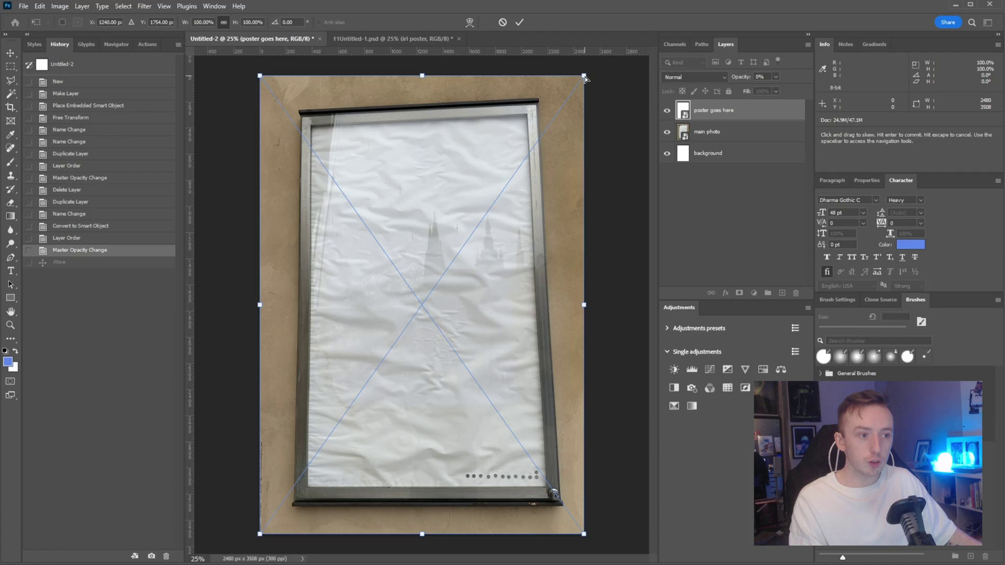
drag(584, 77, 527, 118)
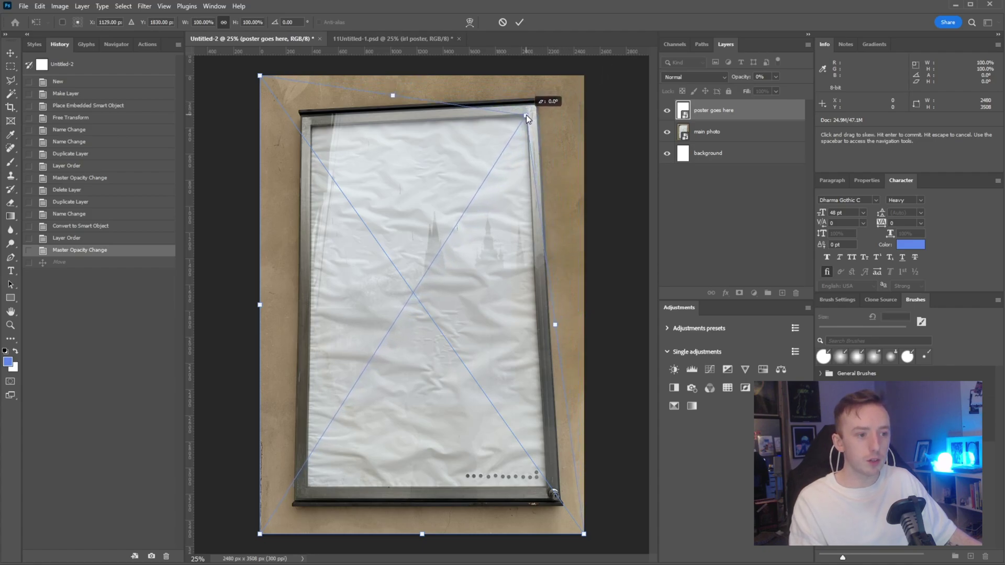
drag(260, 76, 312, 127)
drag(260, 534, 305, 488)
drag(584, 534, 547, 487)
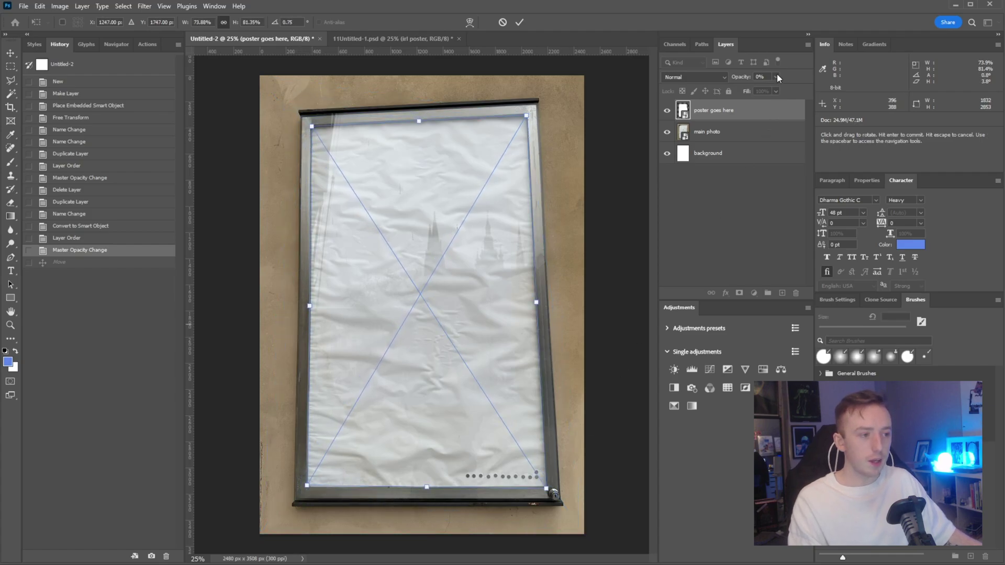
drag(773, 88, 779, 90)
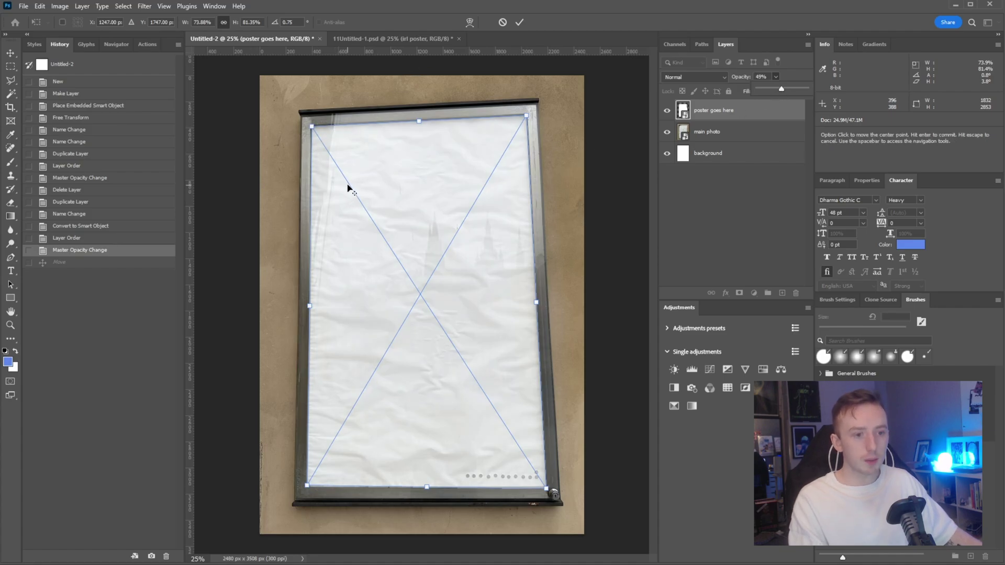
Step: Zoom in and align the poster's top-left and top-right corners to the frame's inner edge
scroll(332, 193, up, 10)
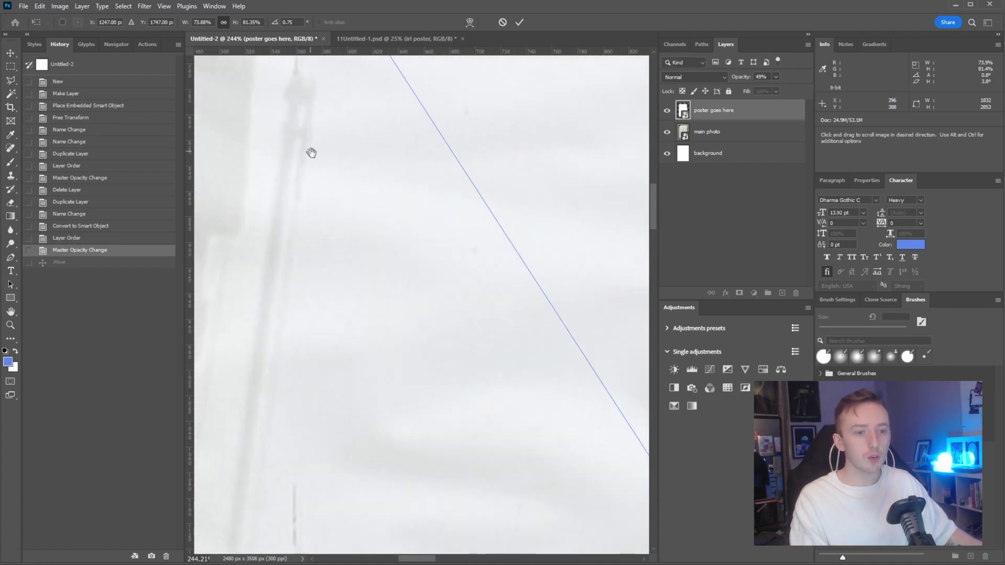
drag(312, 150, 415, 348)
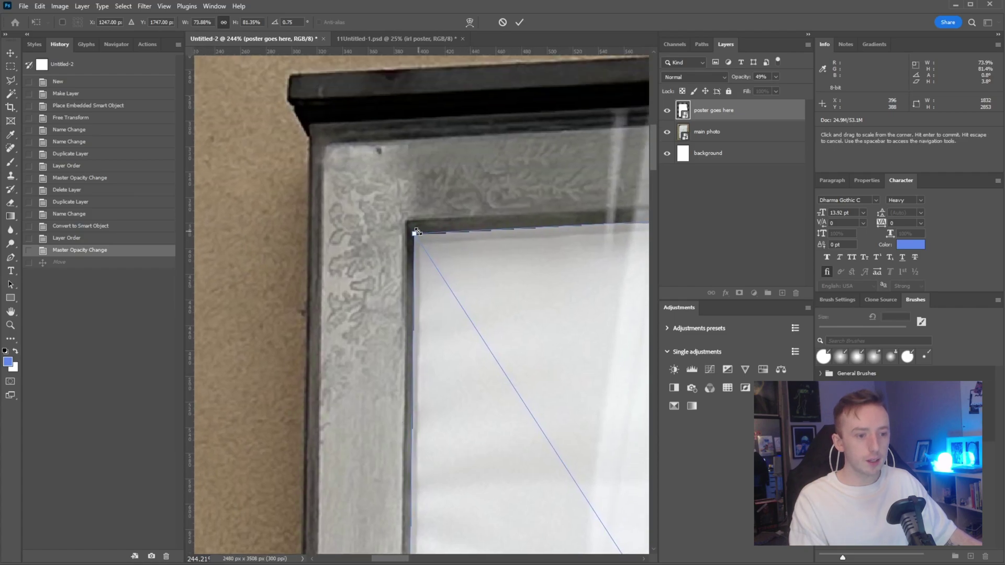
mouse_move(415, 234)
mouse_down()
mouse_move(429, 258)
mouse_move(355, 190)
mouse_move(397, 197)
mouse_move(422, 245)
mouse_up()
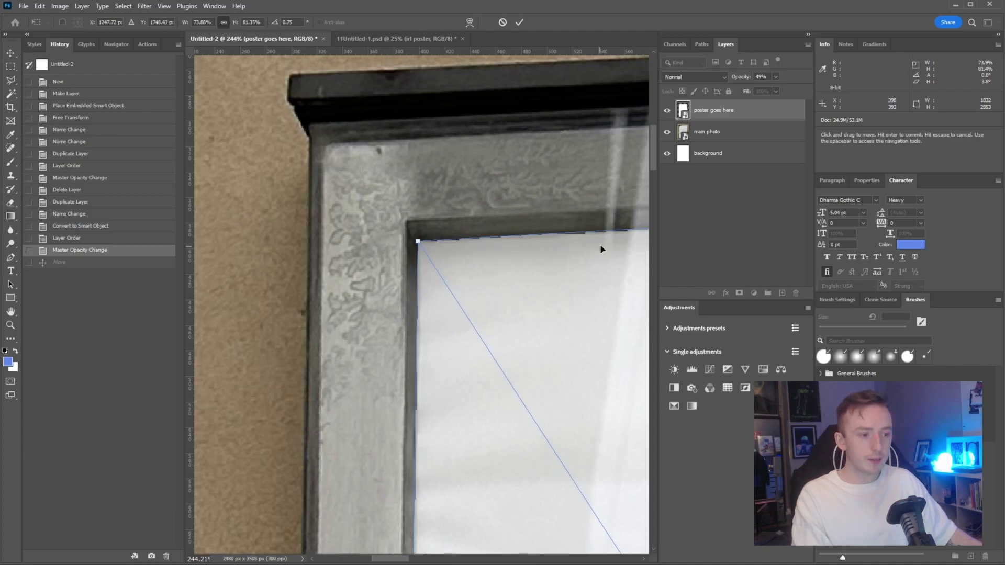
key(space)
drag(617, 242, 477, 243)
scroll(477, 242, right, 10)
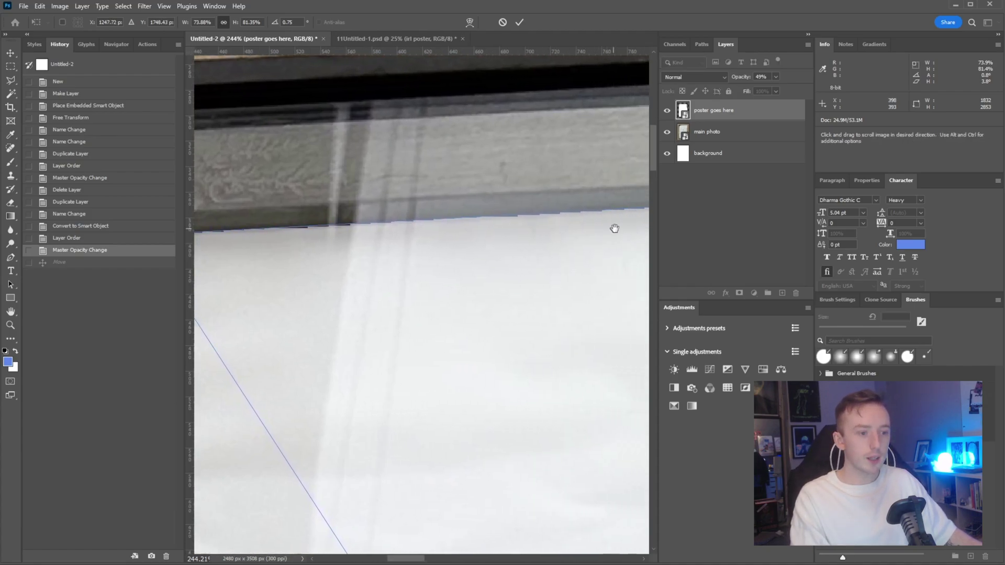
scroll(513, 248, right, 8)
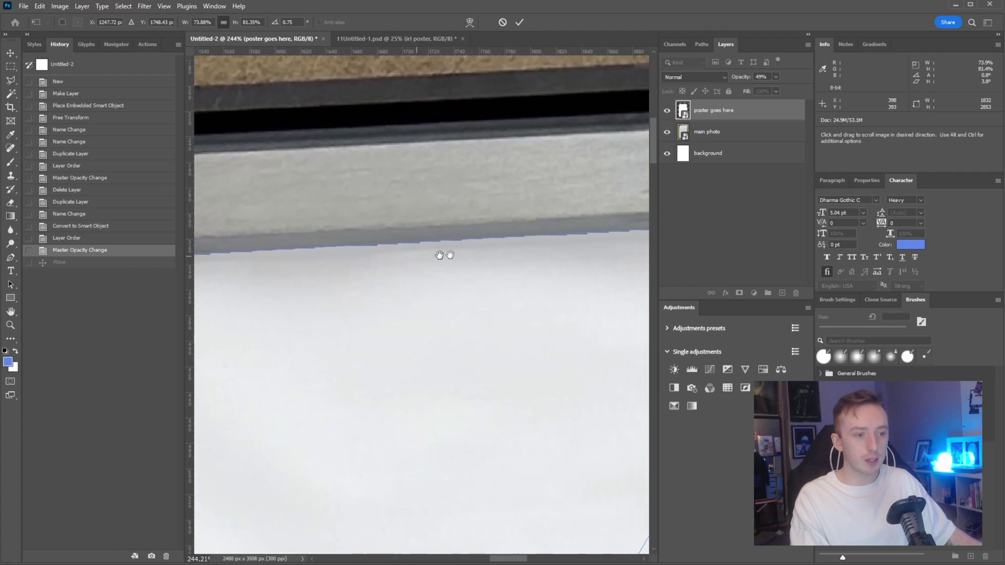
scroll(475, 264, left, 2)
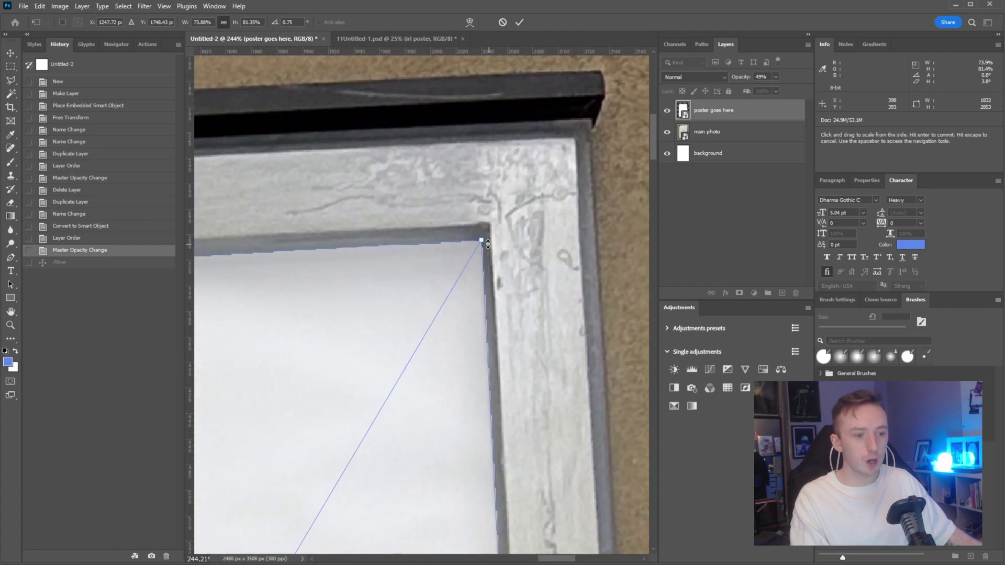
drag(481, 240, 433, 313)
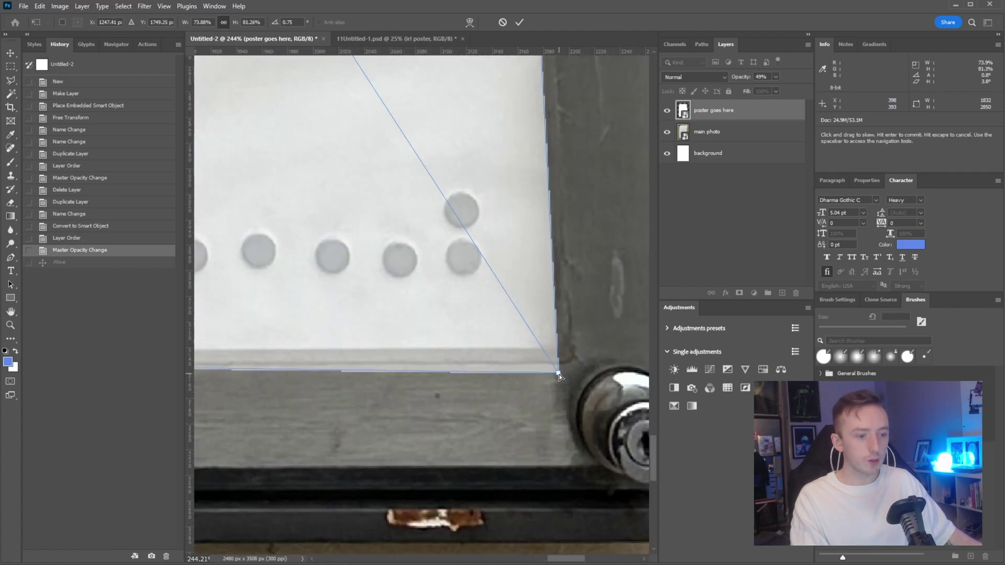
Step: Align the bottom-right and bottom-left corners, commit the transform, and set opacity to 100%
drag(559, 376, 555, 348)
drag(320, 298, 647, 301)
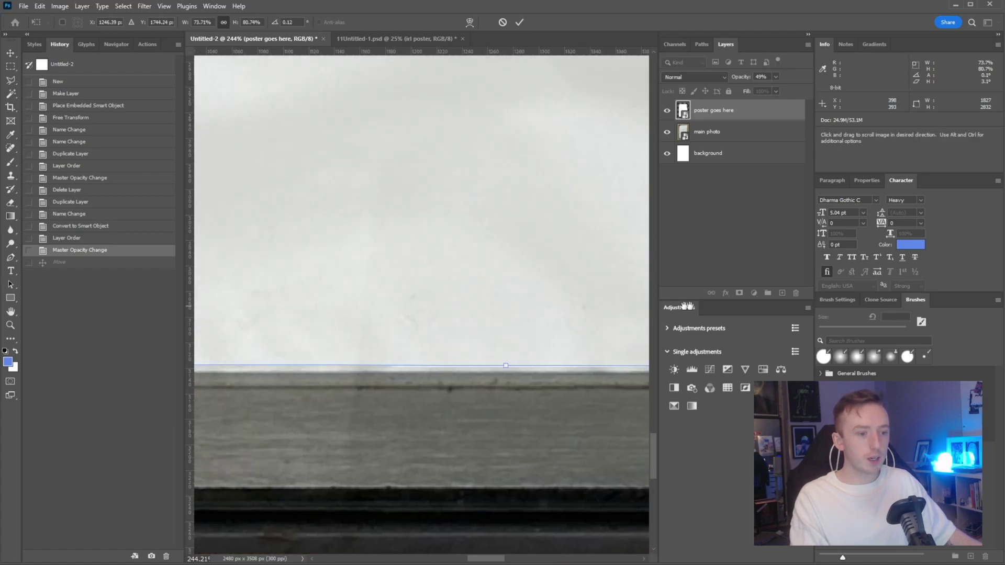
drag(220, 295, 543, 299)
mouse_move(460, 349)
mouse_down()
mouse_move(473, 362)
mouse_move(465, 367)
mouse_up()
key(ctrl+0)
key(Return)
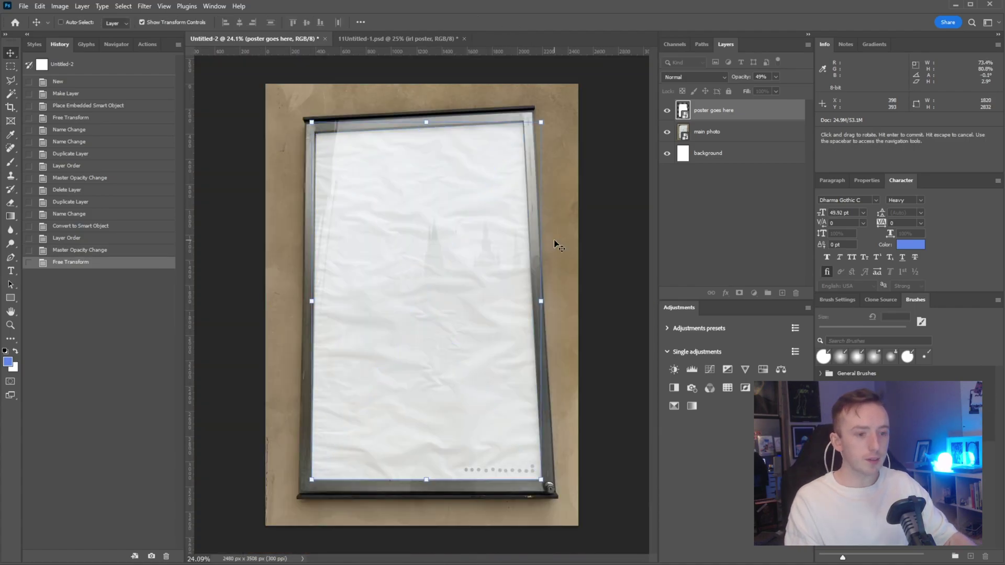
key(0)
double_click(667, 110)
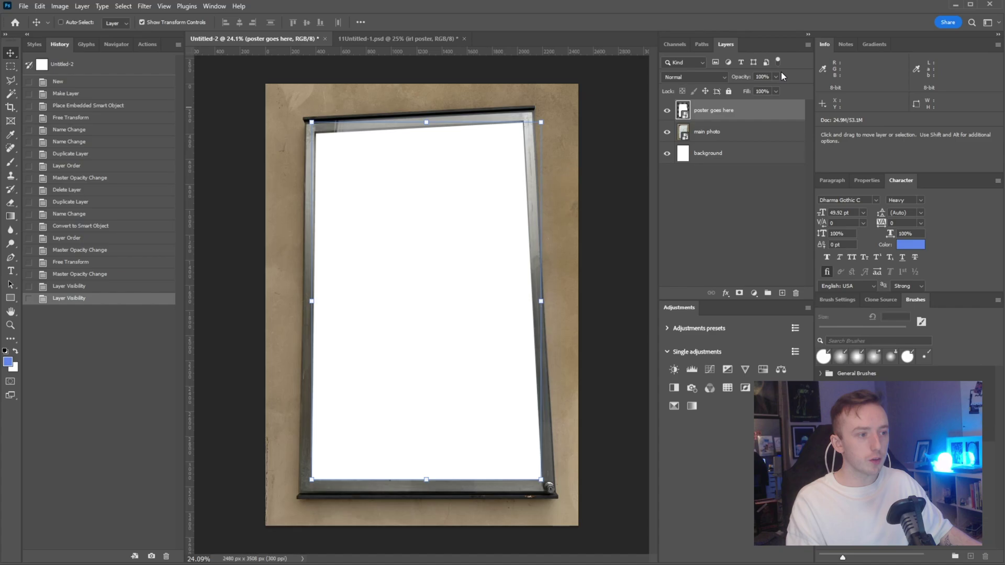
Step: Load the poster's outline as a selection, hide the white poster, and select main photo
ctrl+click(682, 111)
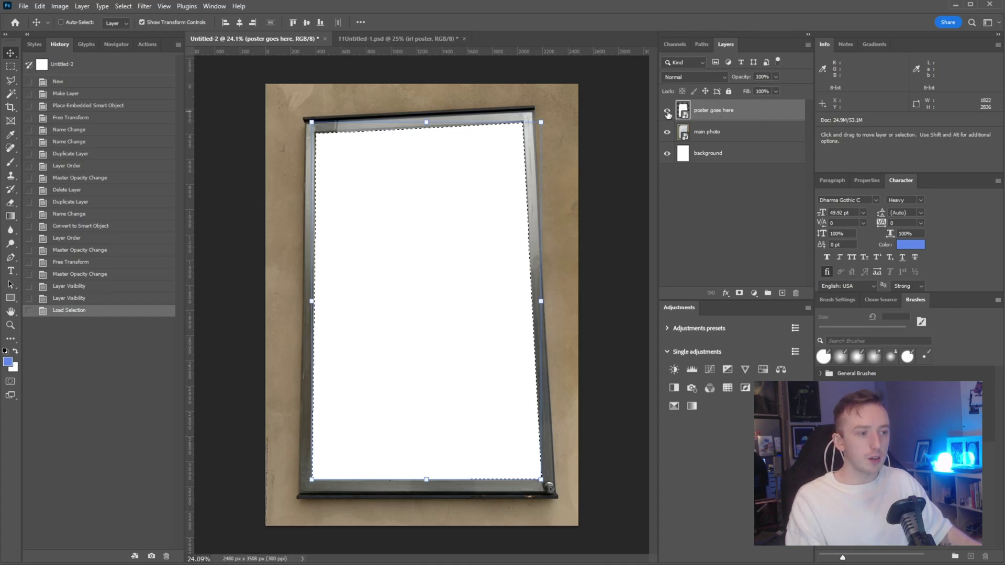
click(667, 112)
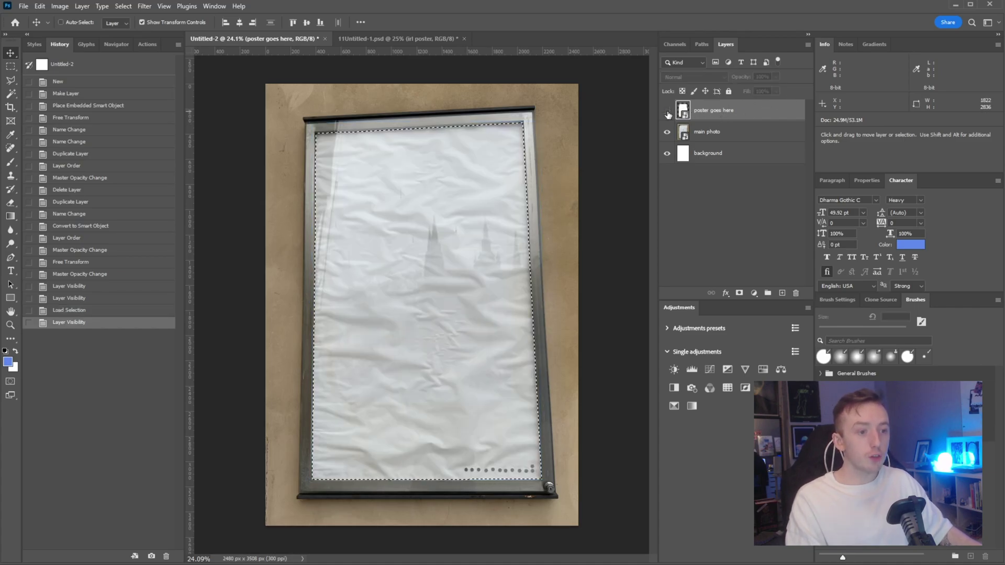
click(710, 135)
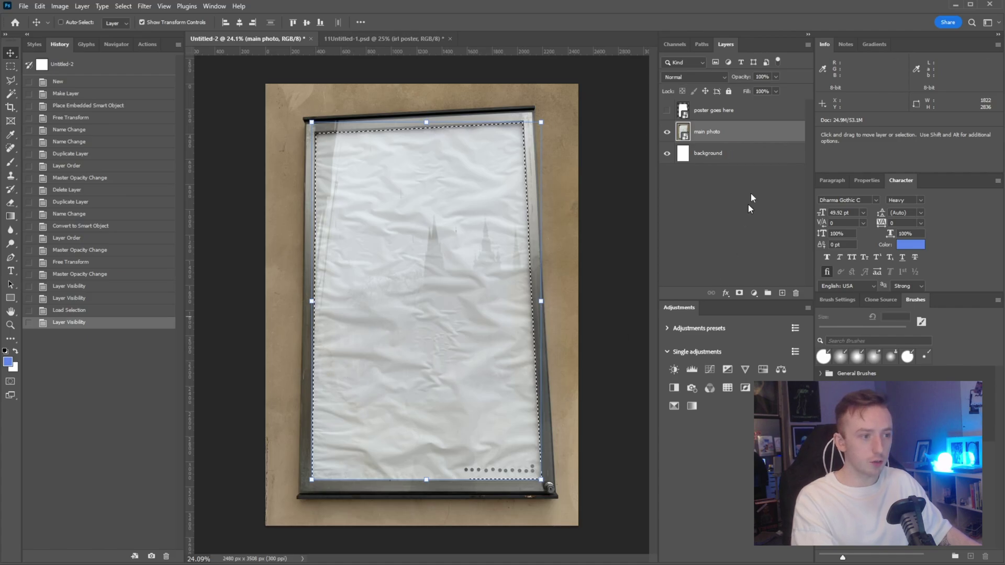
key(ctrl)
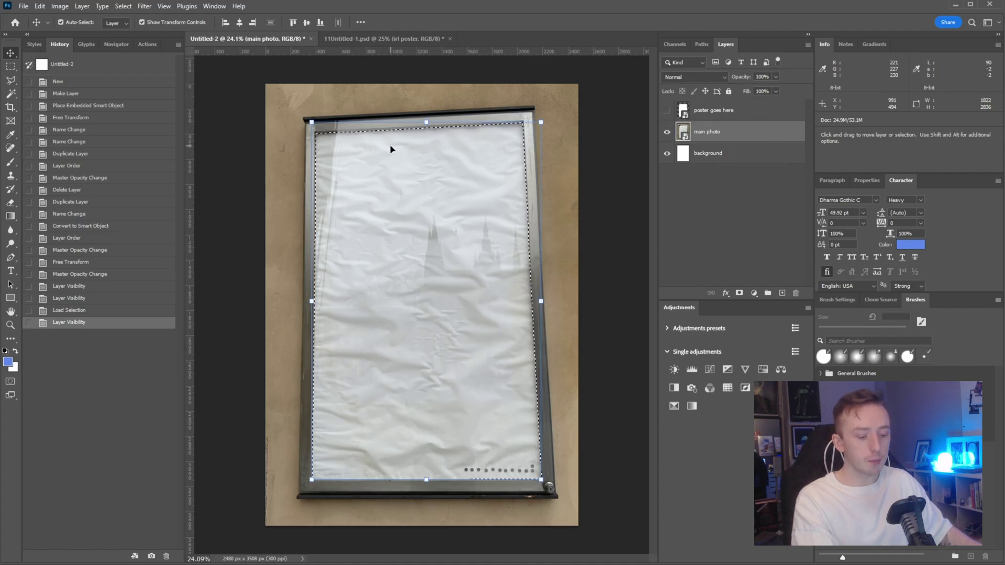
Step: Copy the selected crumpled-paper area to a new layer above the poster named 'texture'
key(ctrl+j)
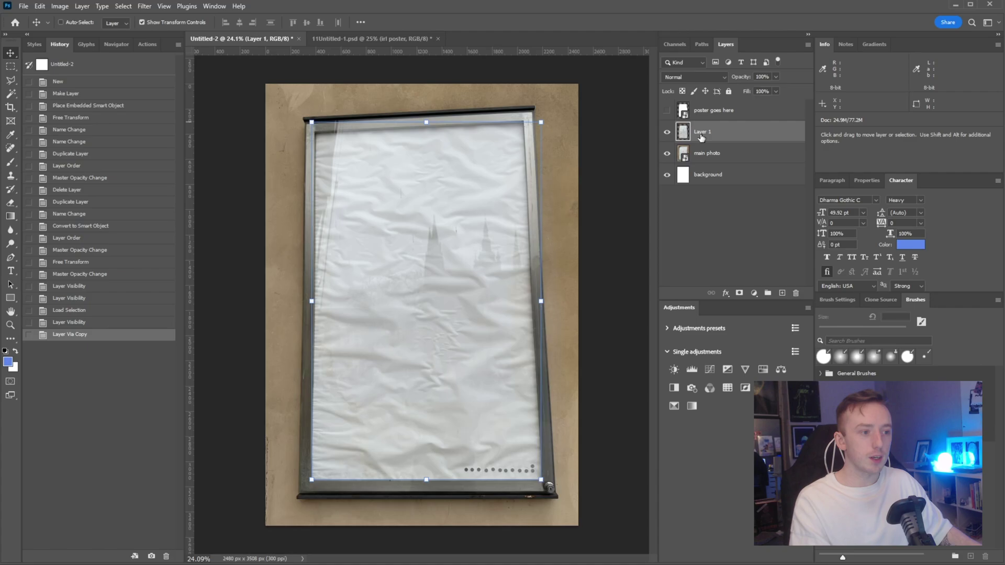
click(666, 153)
click(666, 175)
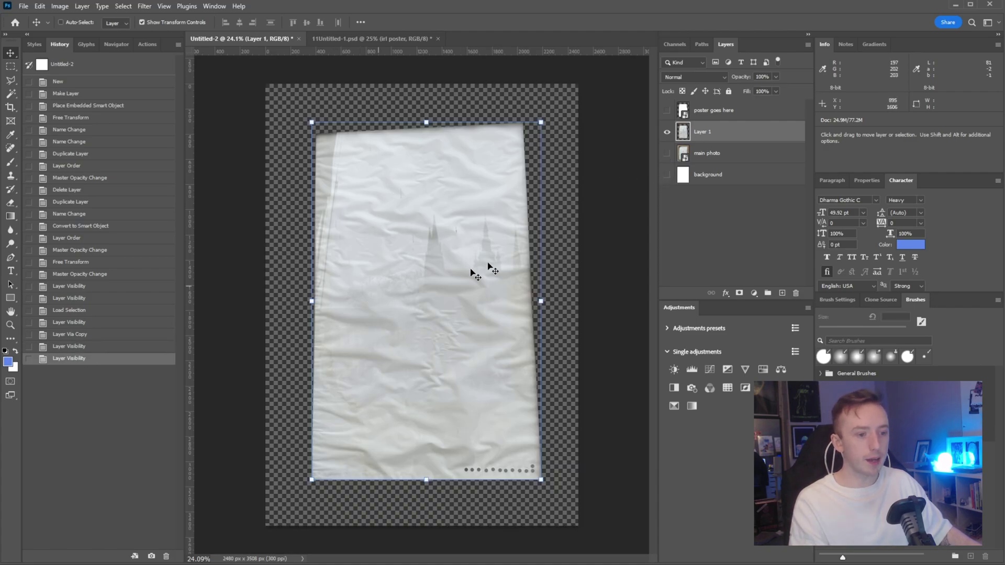
click(710, 152)
key(ctrl+comma)
key(ctrl+comma)
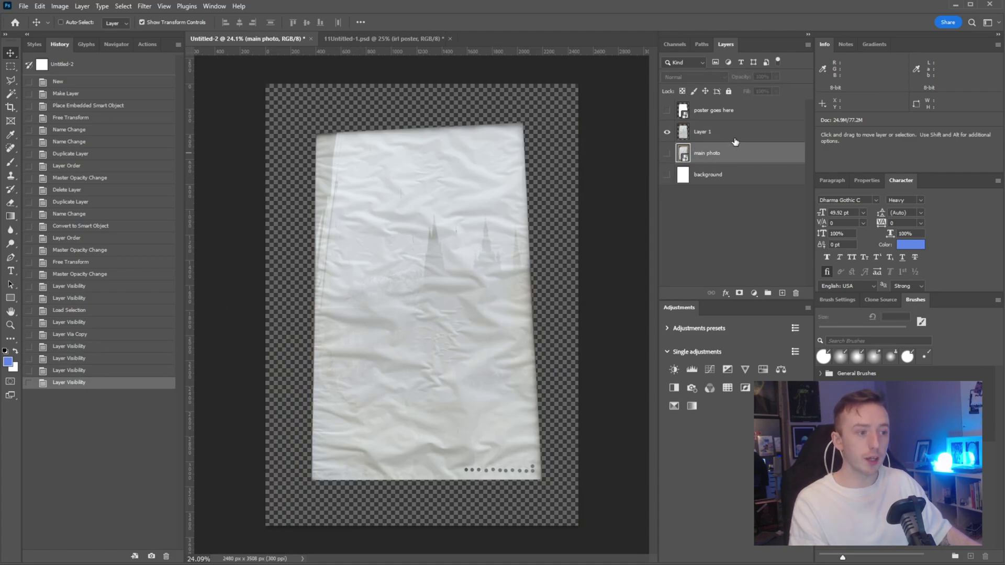
click(698, 128)
drag(699, 136, 703, 108)
double_click(703, 112)
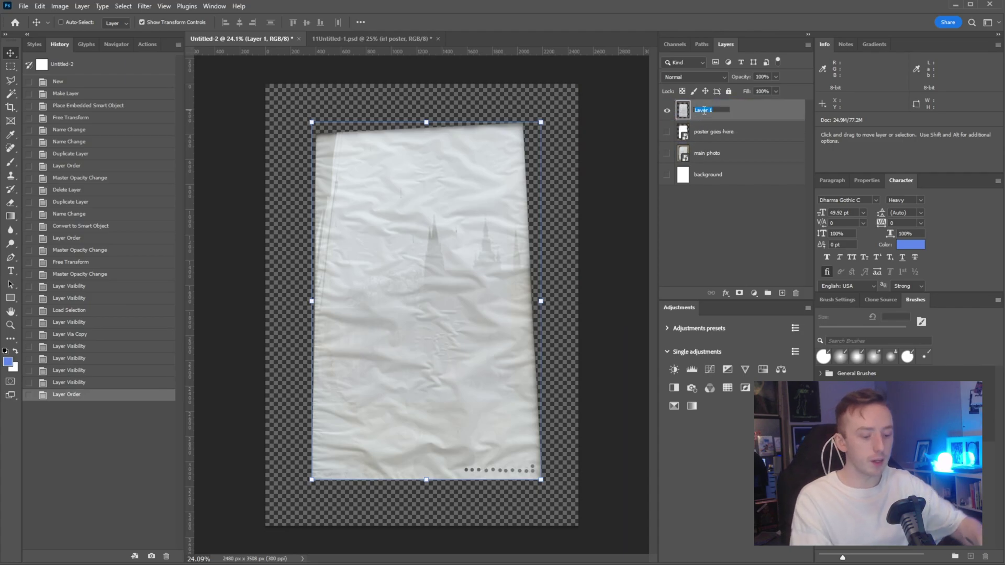
text(texture)
key(Return)
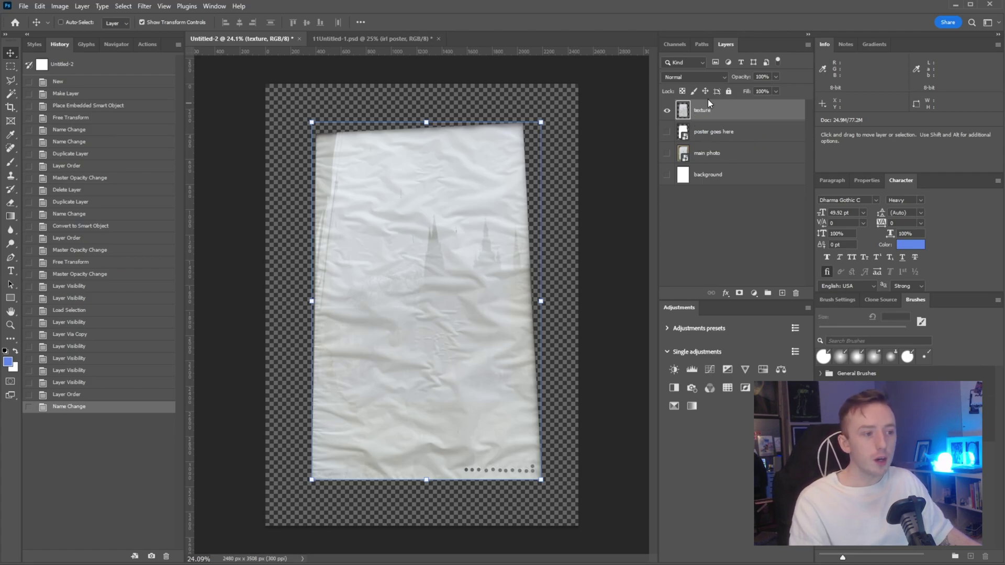
Step: Hide the texture layer and show and select the 'poster goes here' layer
click(667, 111)
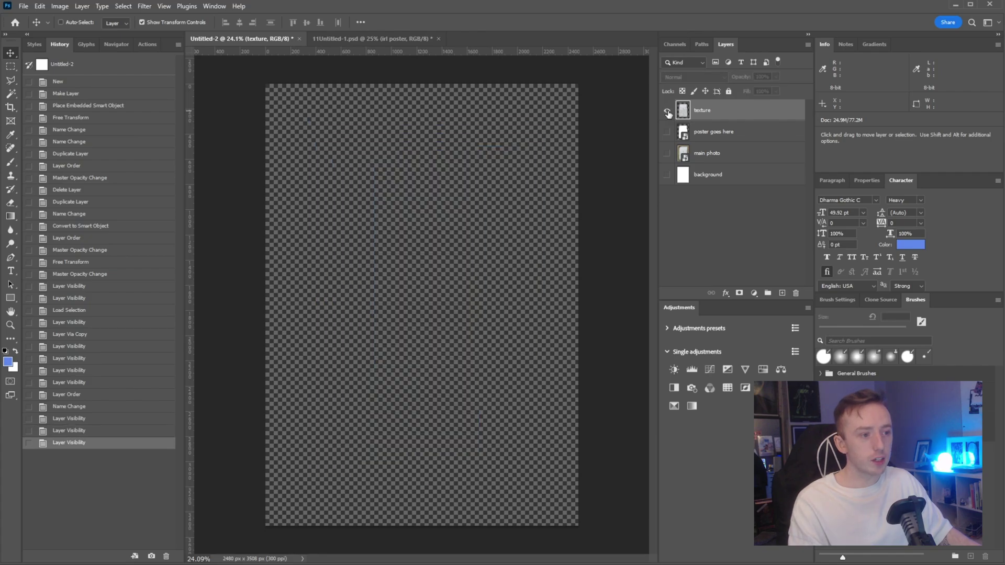
click(667, 111)
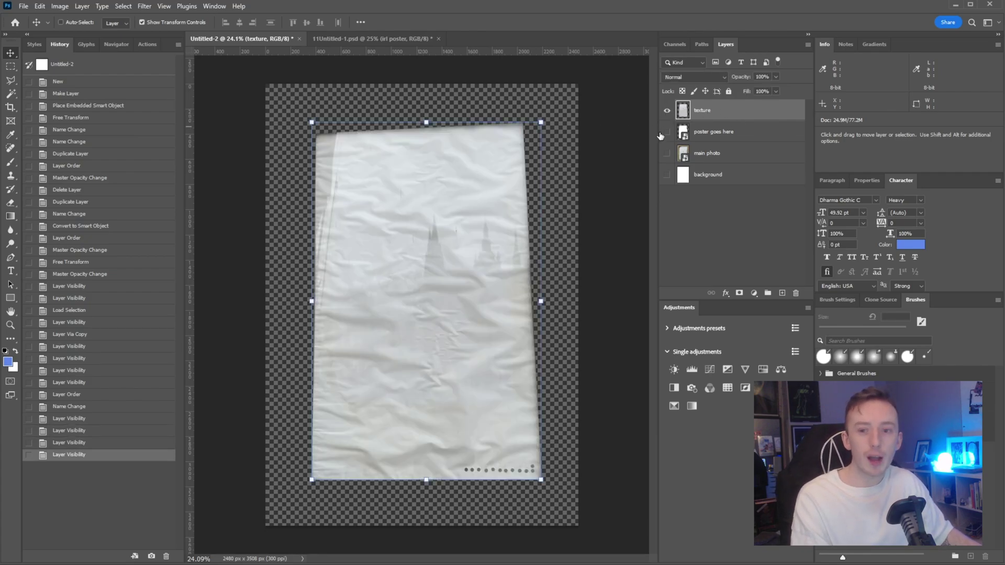
click(667, 111)
click(667, 131)
click(683, 132)
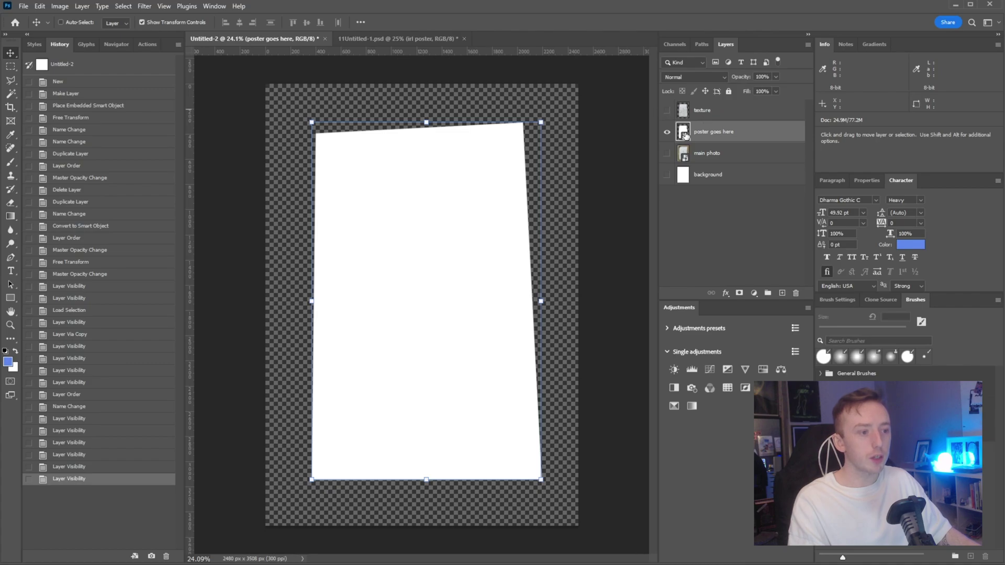
Step: Drag the Free Graphic Design Resources poster into the 'poster goes here' smart object and save it
double_click(683, 133)
click(363, 39)
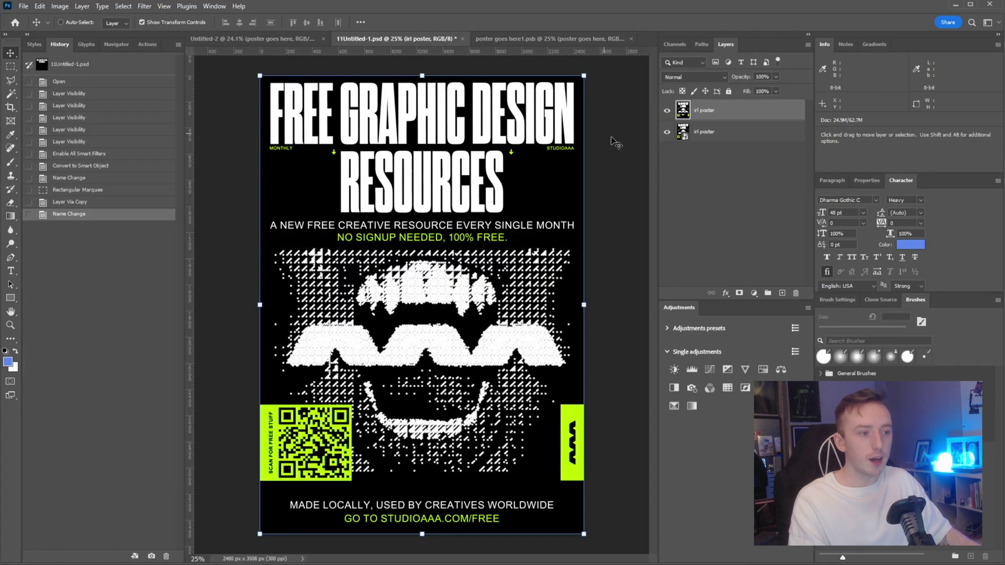
drag(441, 165, 421, 312)
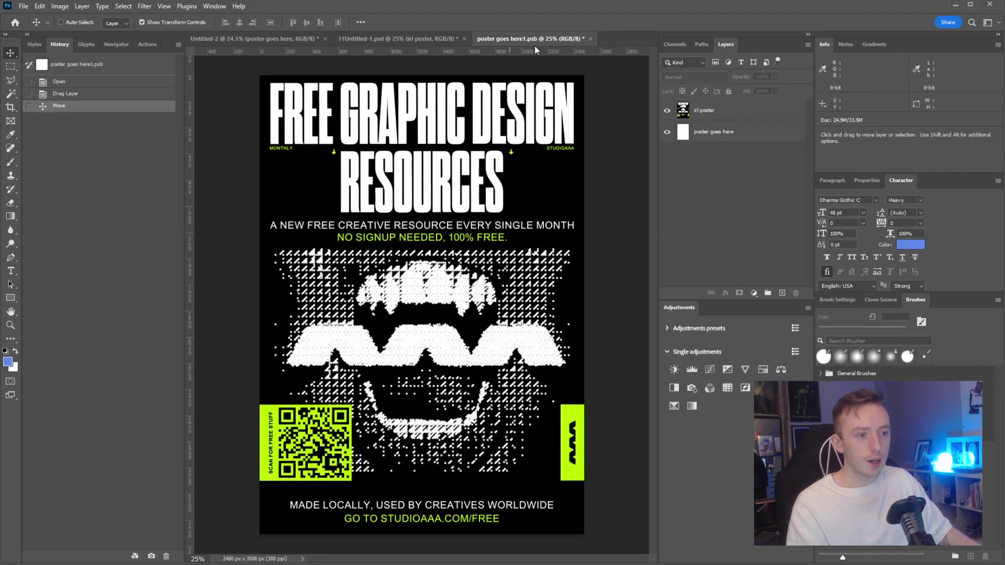
key(ctrl+s)
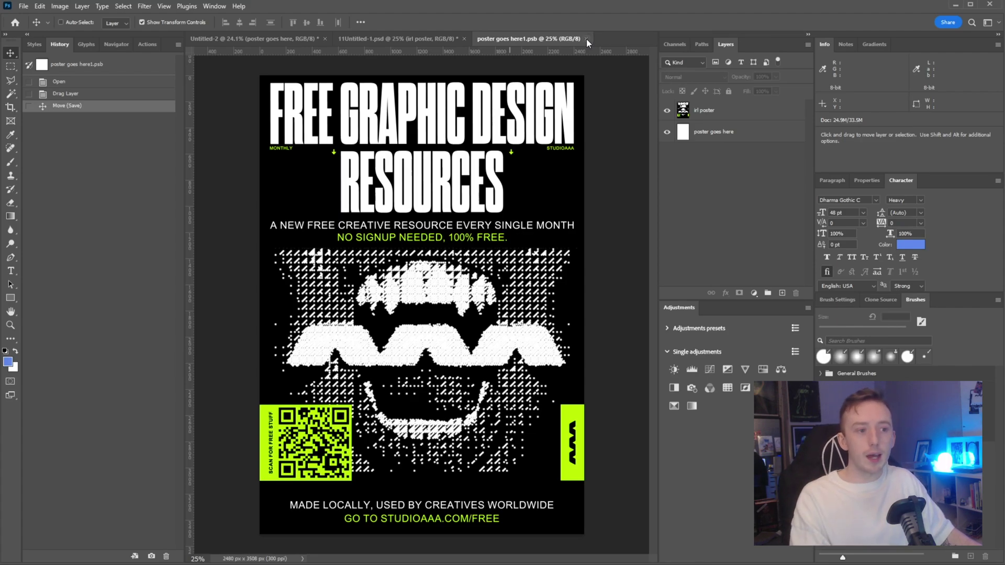
Step: Return to the mockup and preview blend modes on the poster goes here layer, up to Darken
click(586, 39)
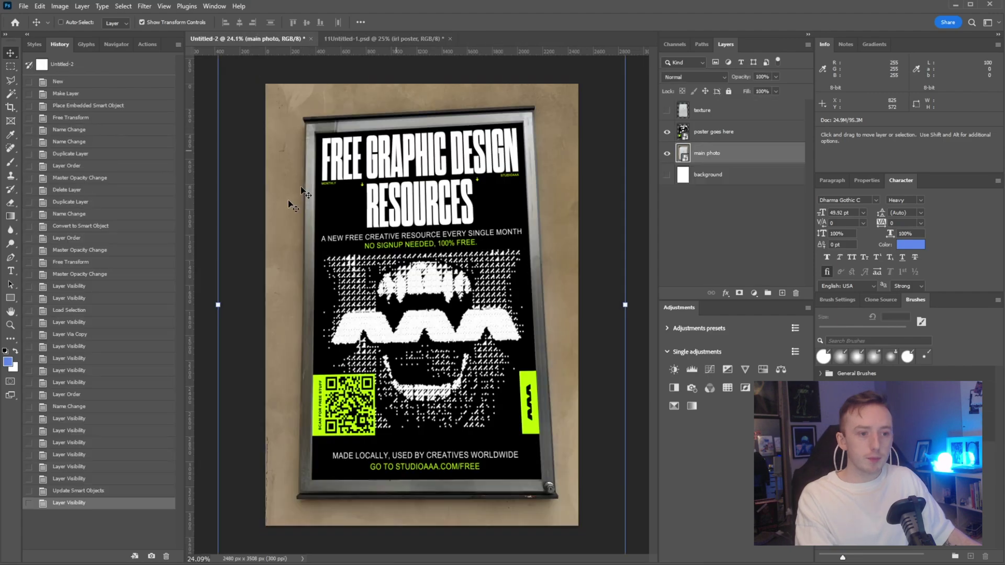
click(713, 132)
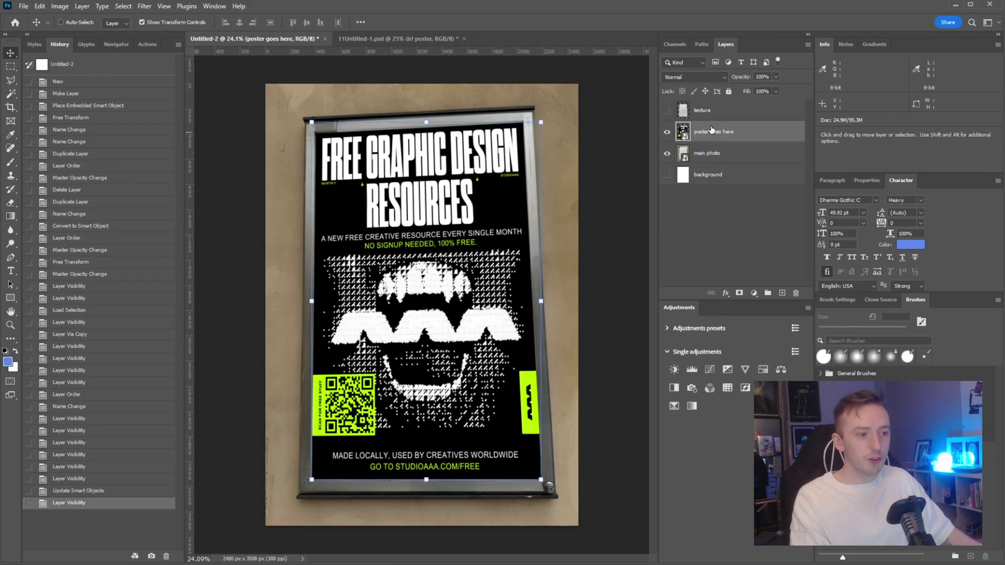
click(707, 78)
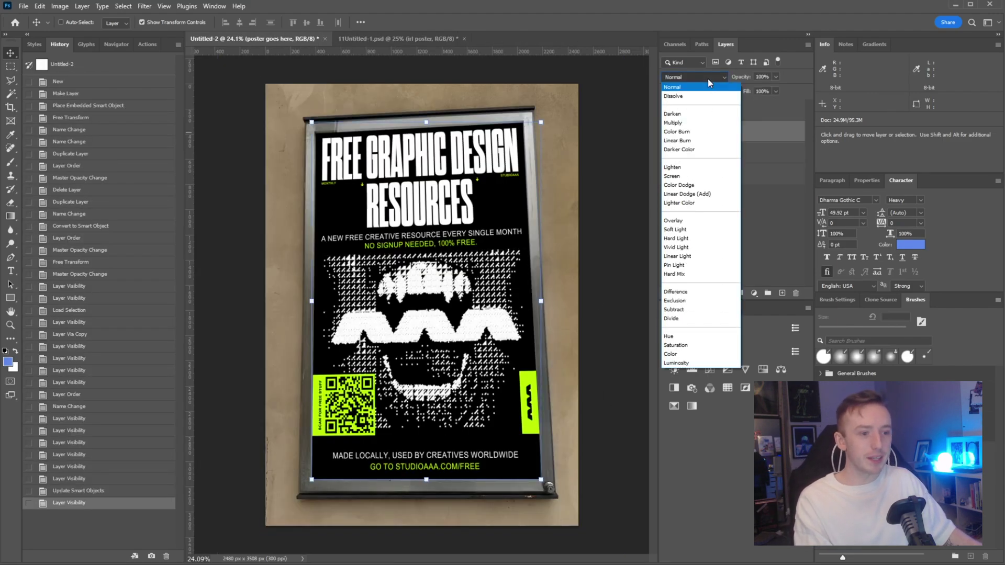
click(708, 79)
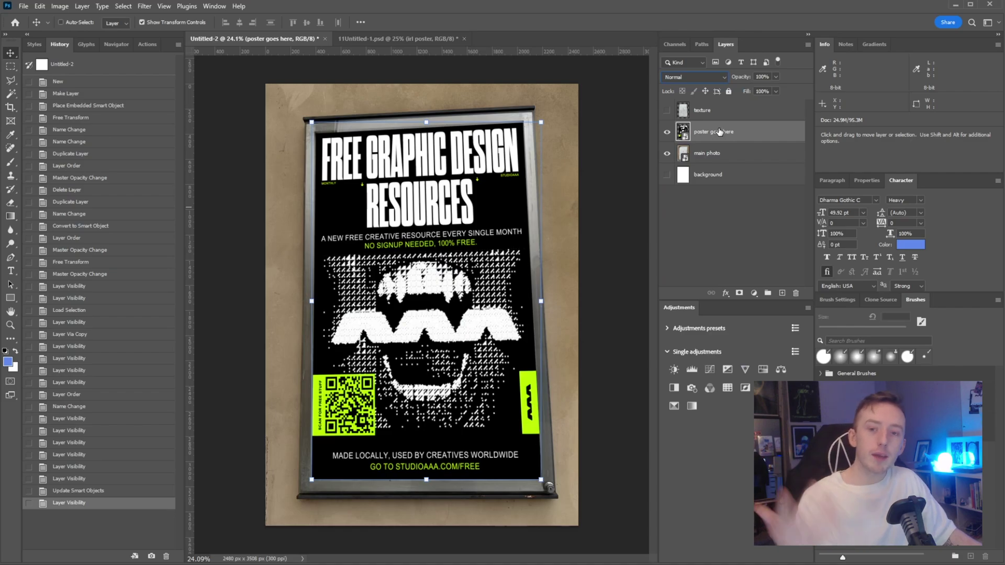
click(705, 75)
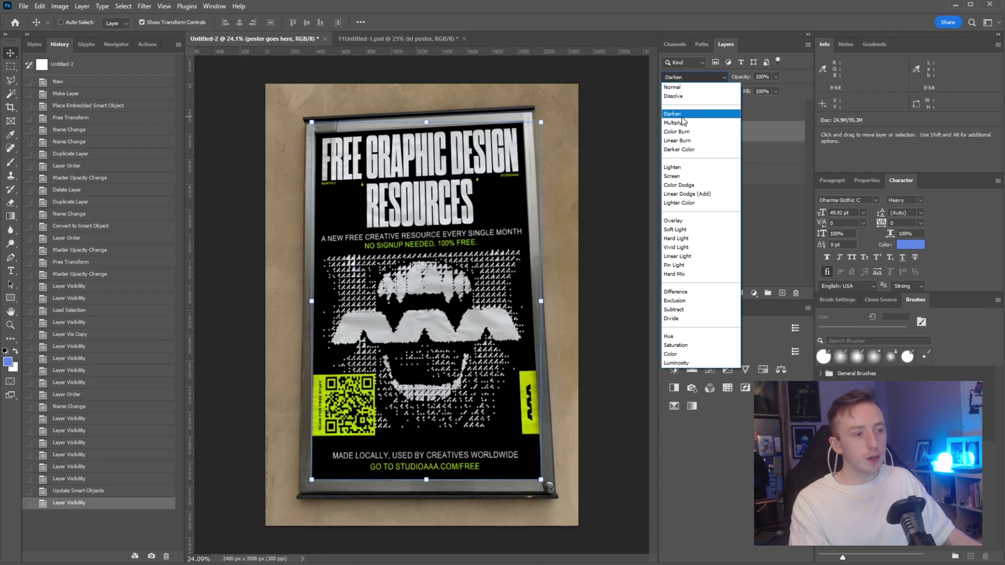
click(674, 86)
alt+scroll(417, 159, up, 5)
click(693, 77)
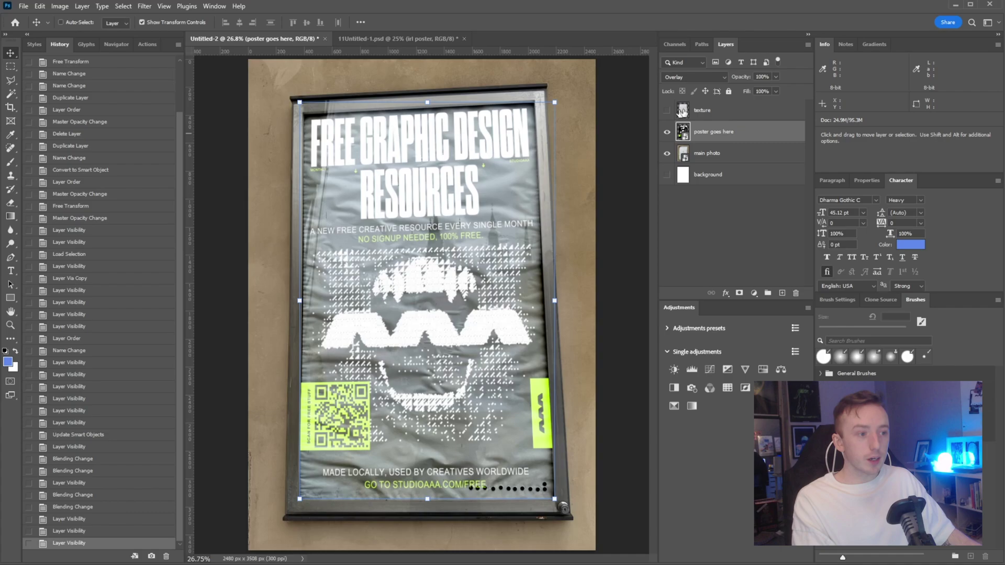
Step: Show the texture layer in Linear Burn and duplicate the poster goes here layer
click(720, 116)
click(666, 110)
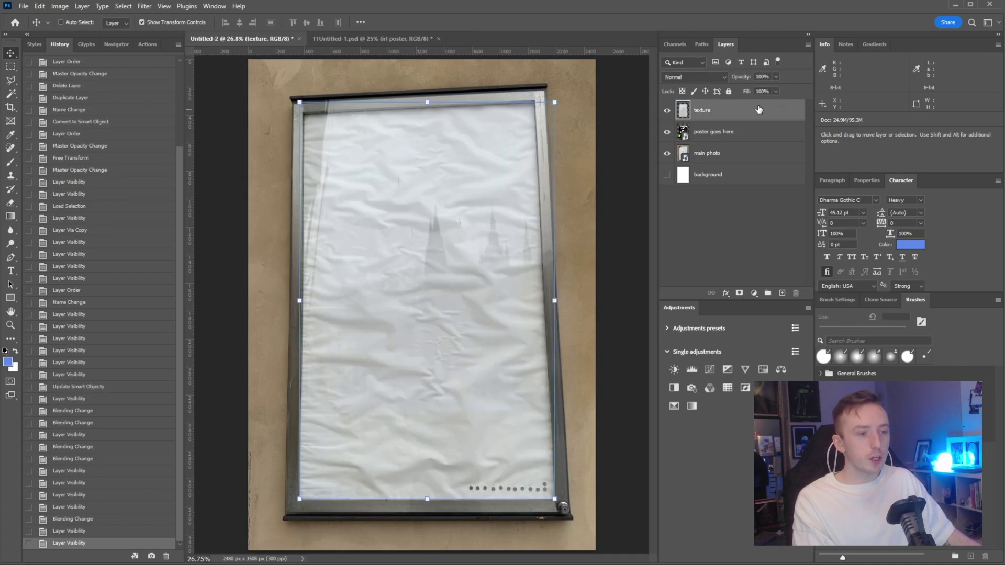
click(694, 77)
click(695, 141)
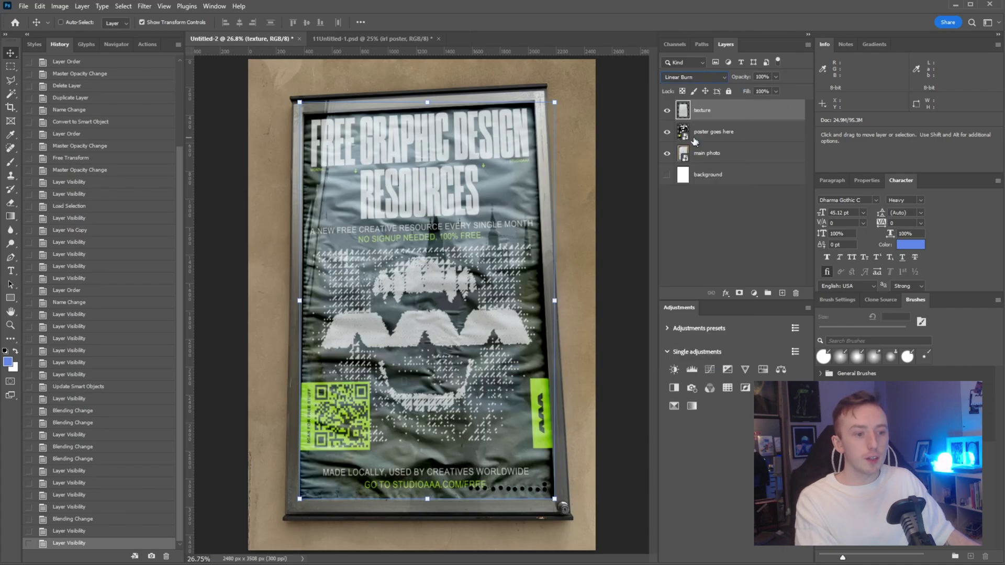
click(746, 137)
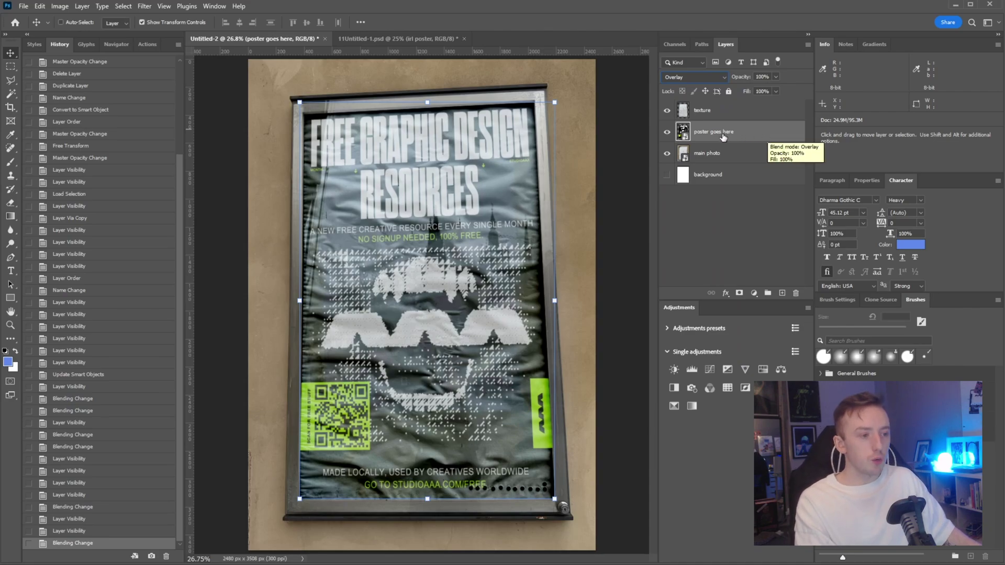
drag(724, 138, 783, 292)
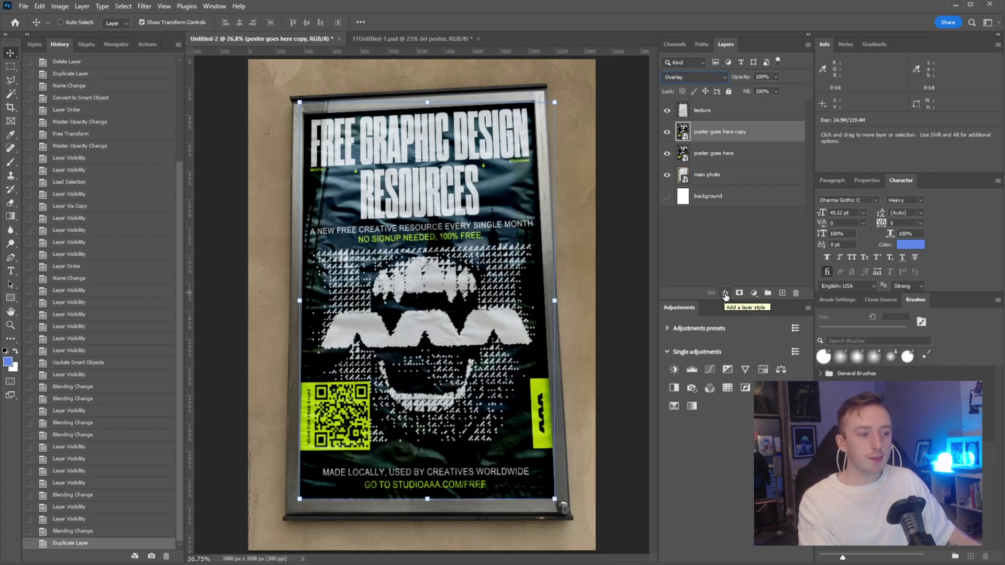
Step: In Blending Options for poster goes here copy, keep Normal mode and set opacity to 63%
click(726, 295)
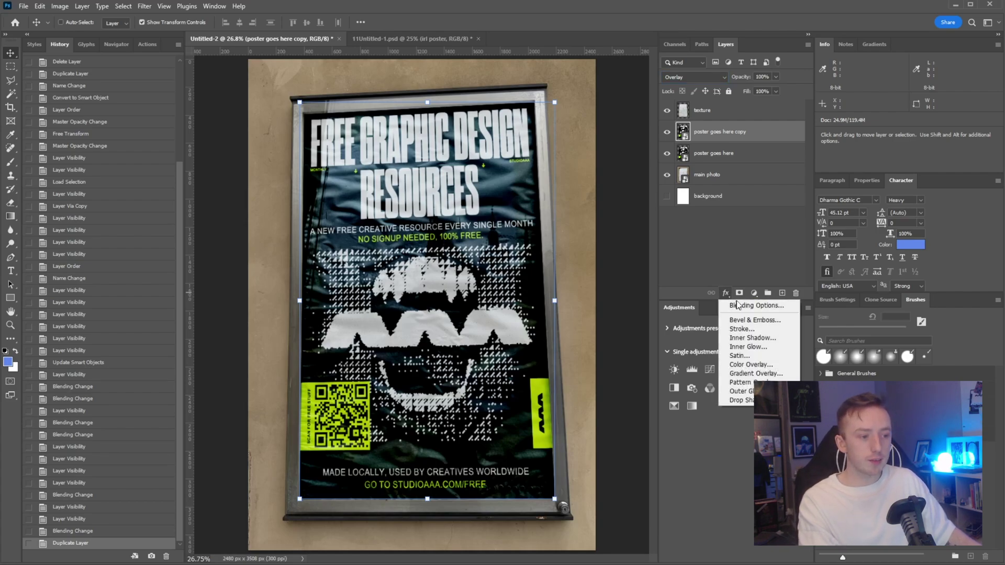
click(743, 305)
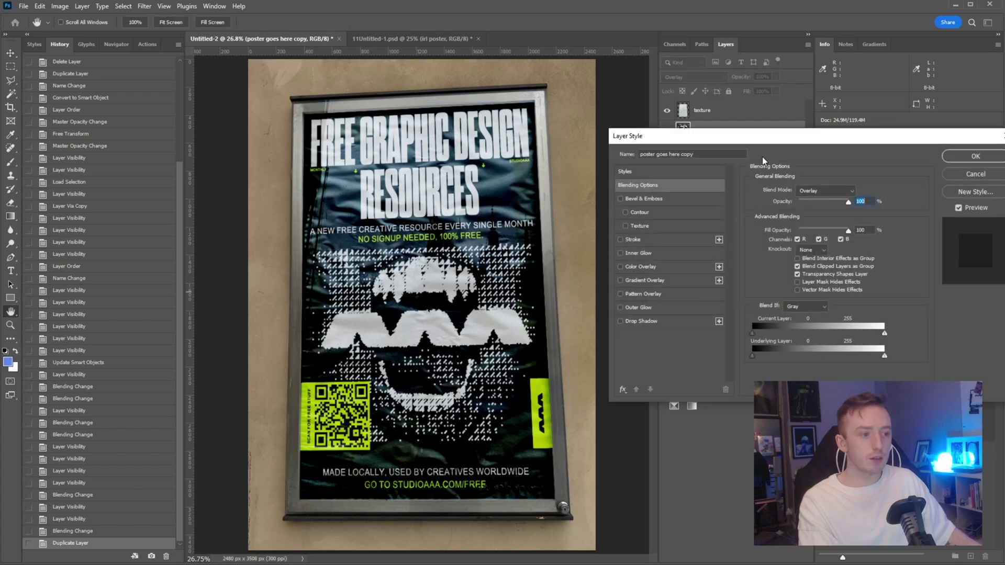
click(759, 307)
click(747, 319)
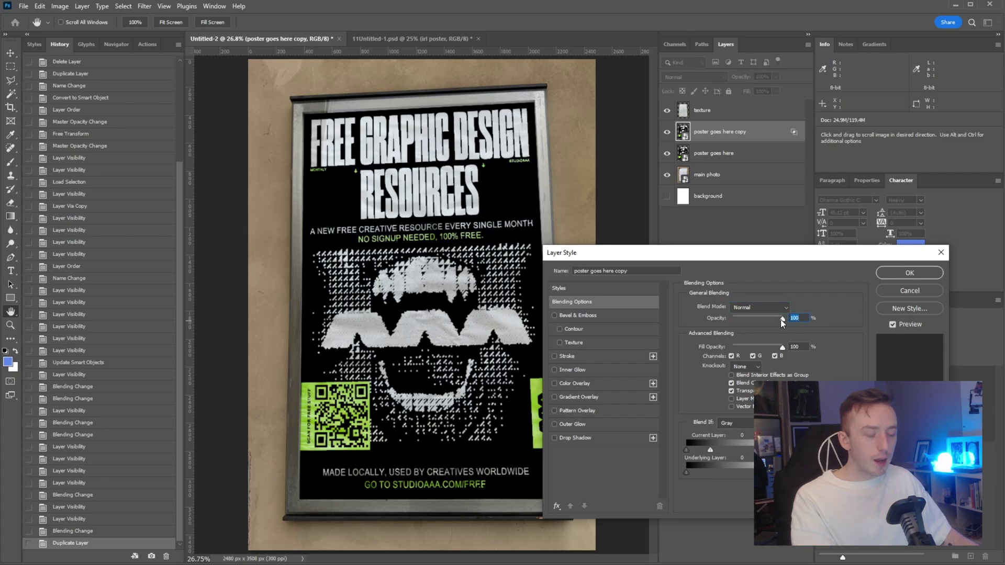
drag(782, 318, 716, 323)
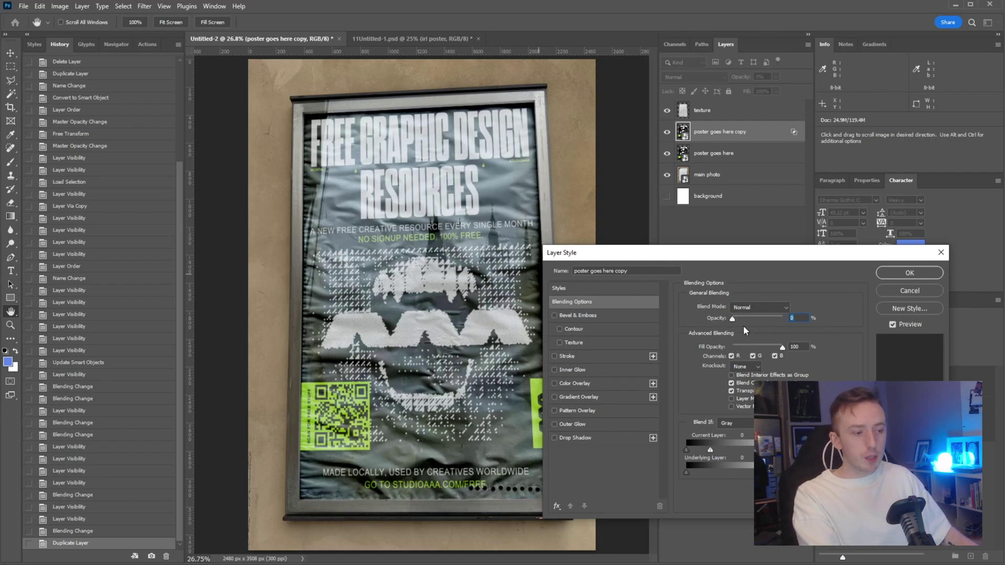
drag(733, 321, 767, 324)
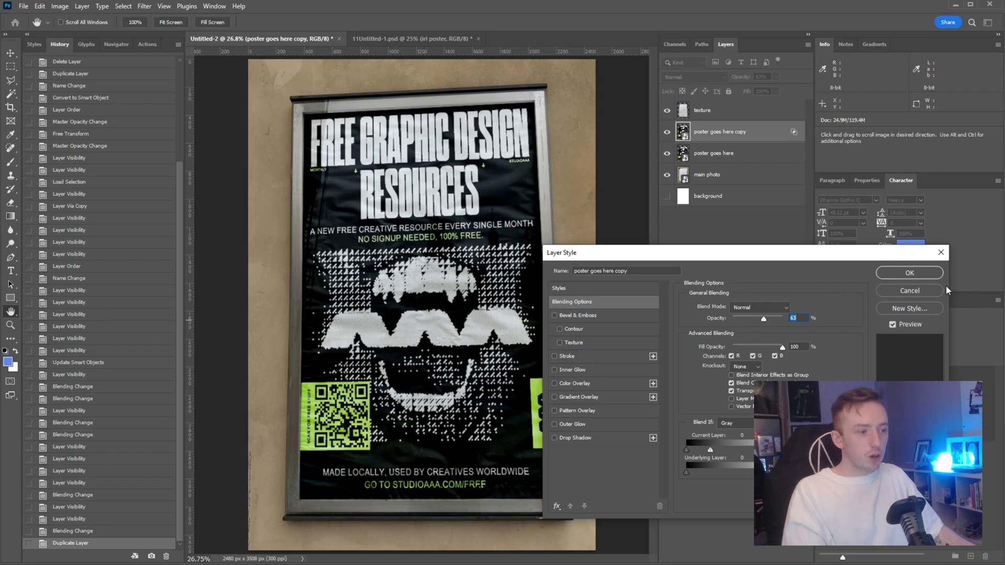
click(926, 275)
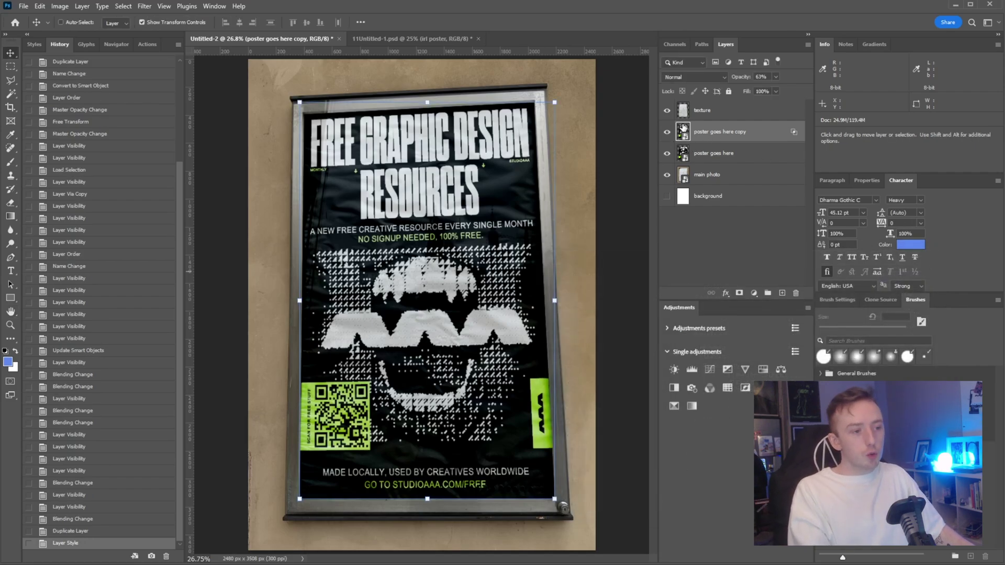
Step: Rotate the poster artwork 180° inside its smart object and return to the Untitled-2 mockup
click(682, 153)
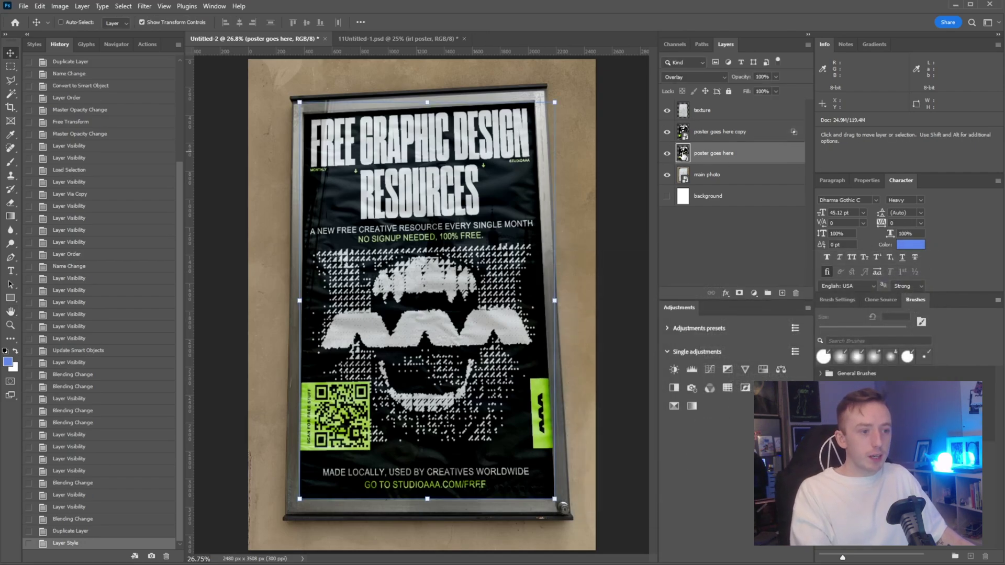
double_click(681, 153)
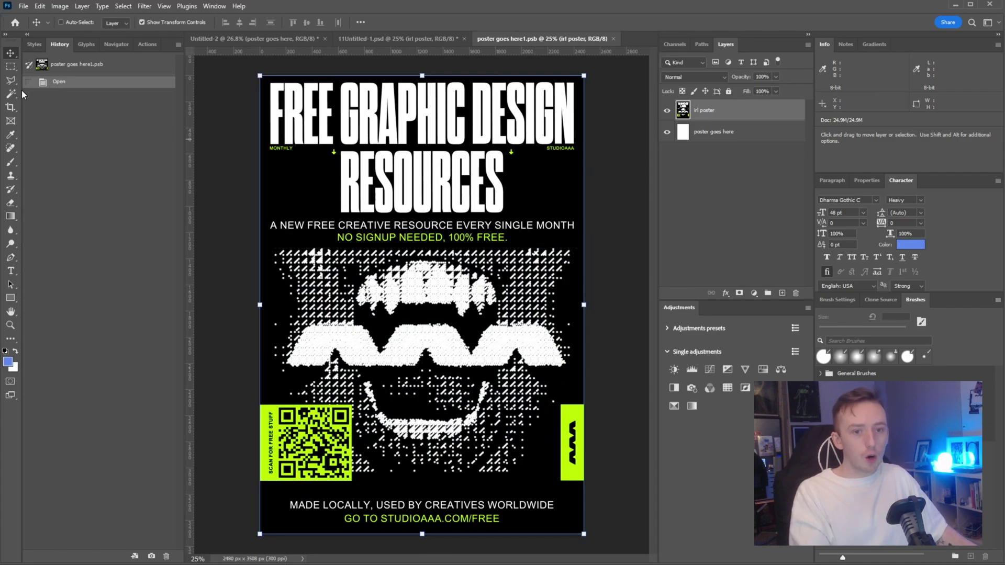
key(ctrl+t)
drag(675, 189, 173, 419)
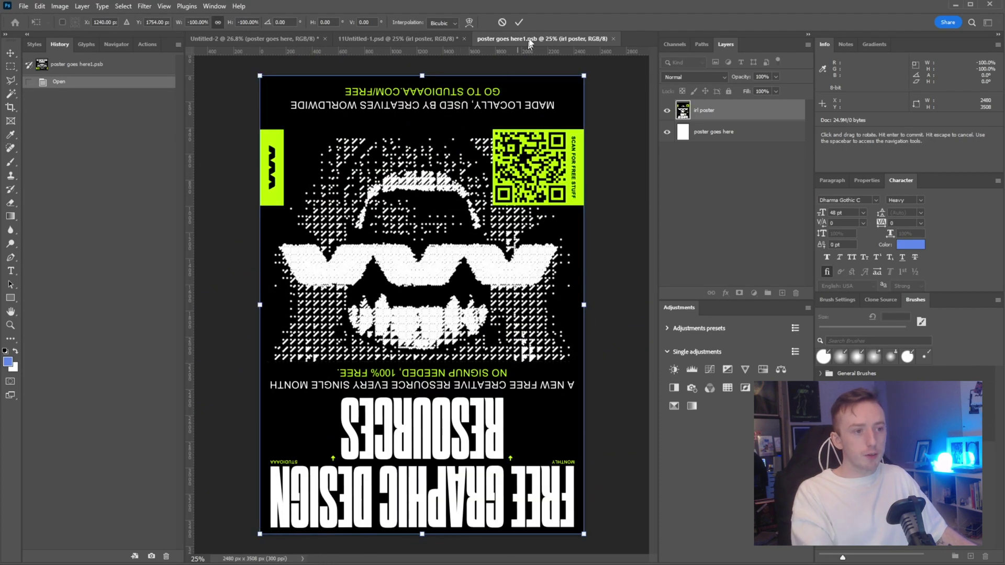
click(518, 22)
click(275, 44)
click(727, 132)
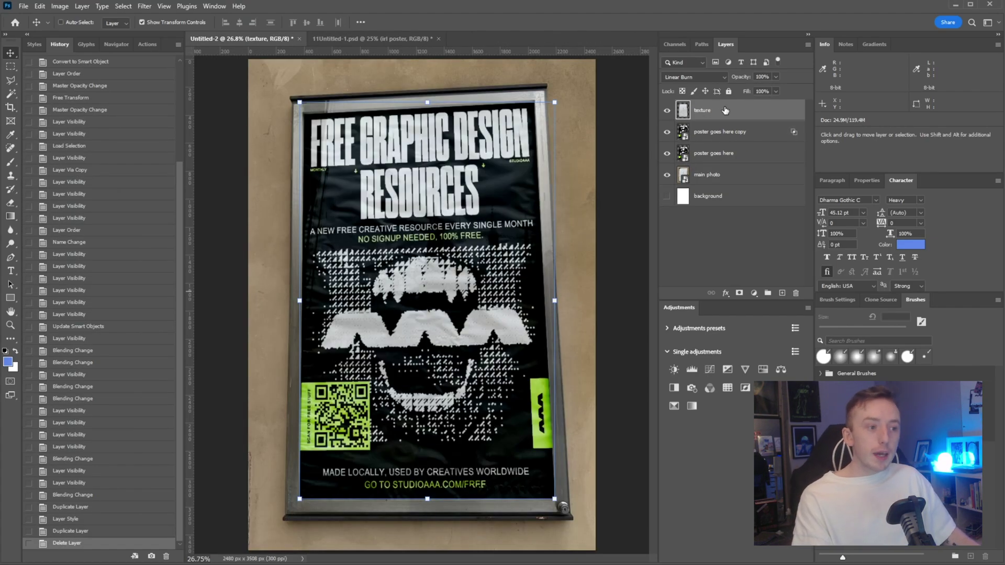
Step: Duplicate the texture layer and give the copy Soft Light, 35% opacity and Blend If black 220
drag(724, 110, 781, 293)
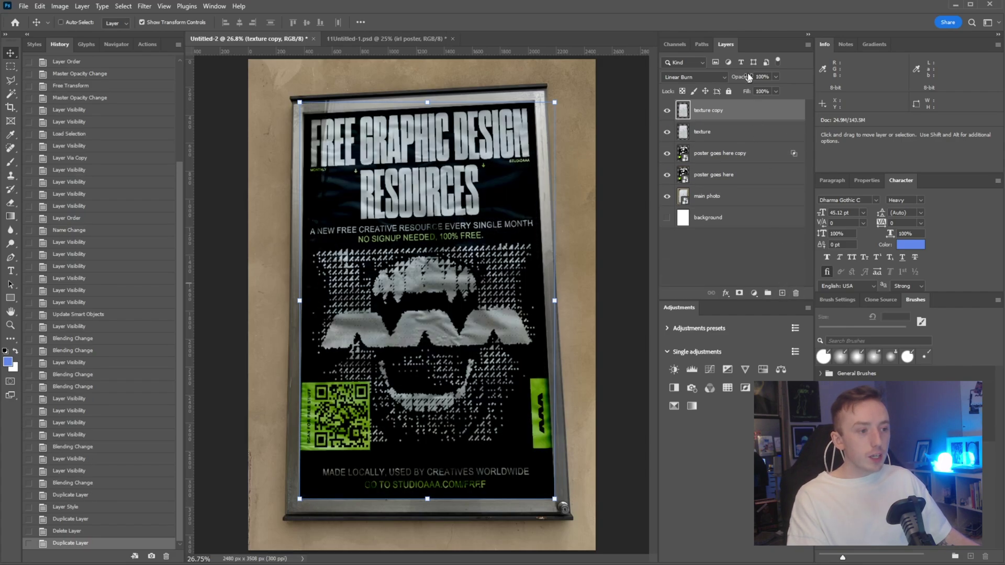
click(711, 76)
click(708, 85)
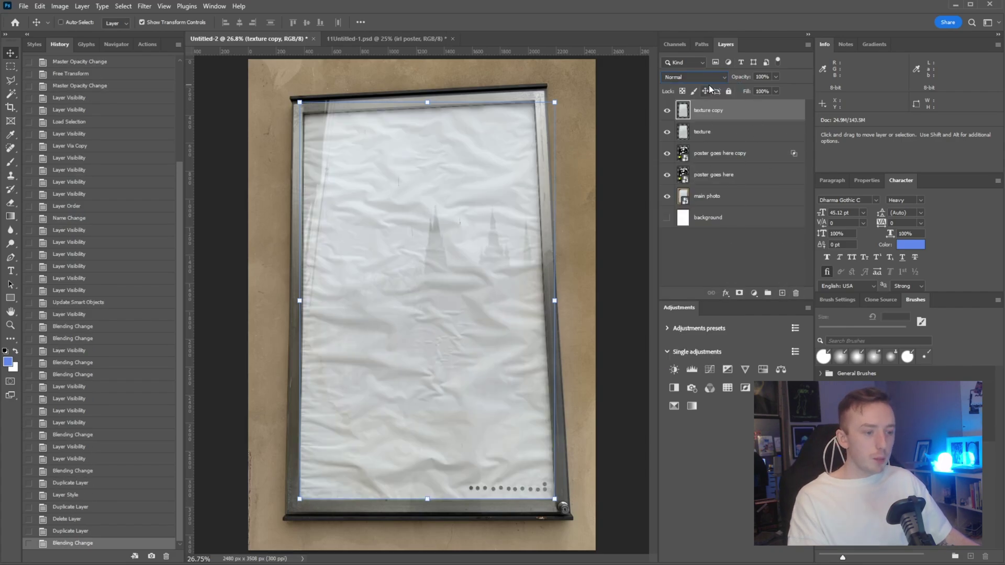
click(725, 293)
click(739, 304)
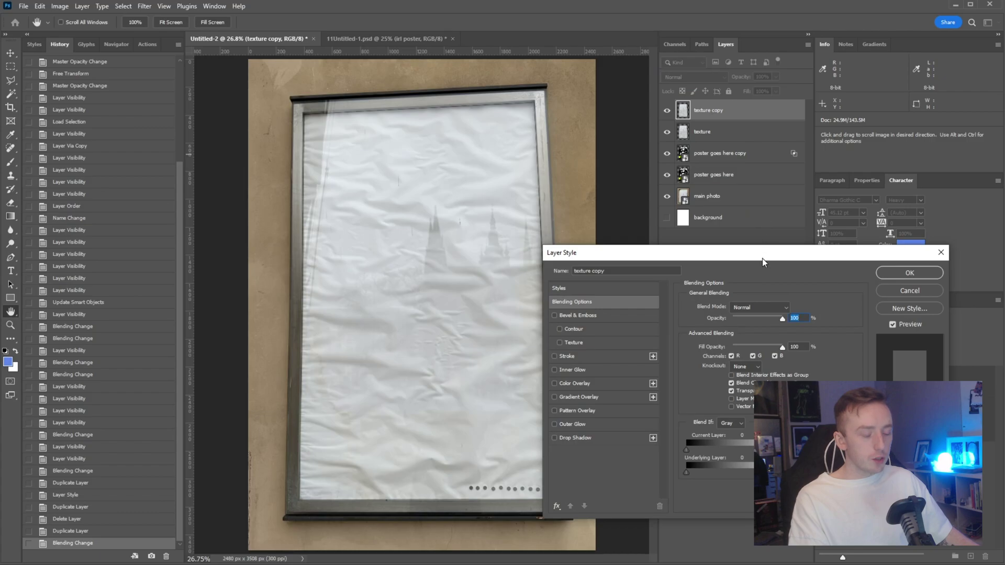
drag(764, 253, 684, 255)
drag(606, 451, 720, 450)
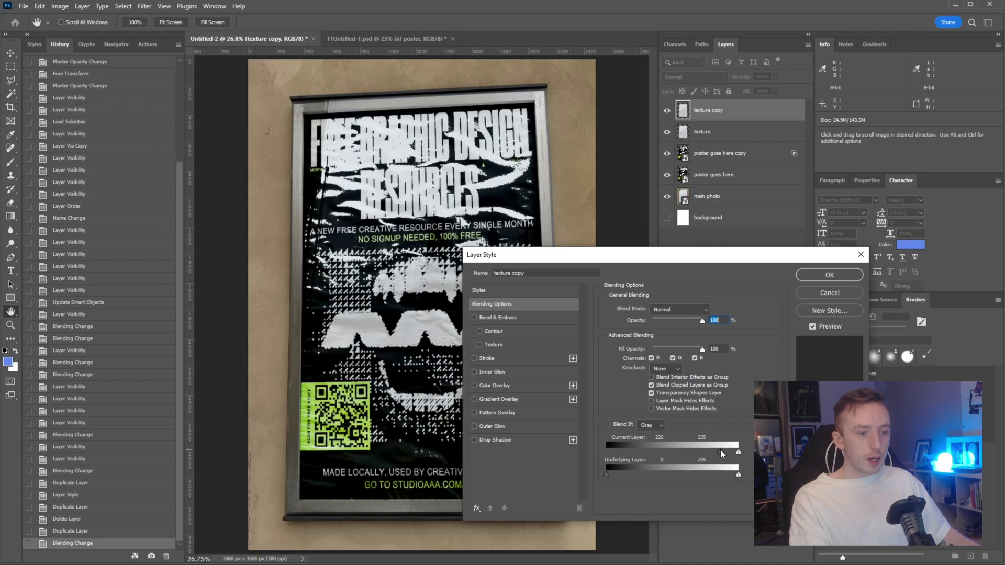
click(678, 309)
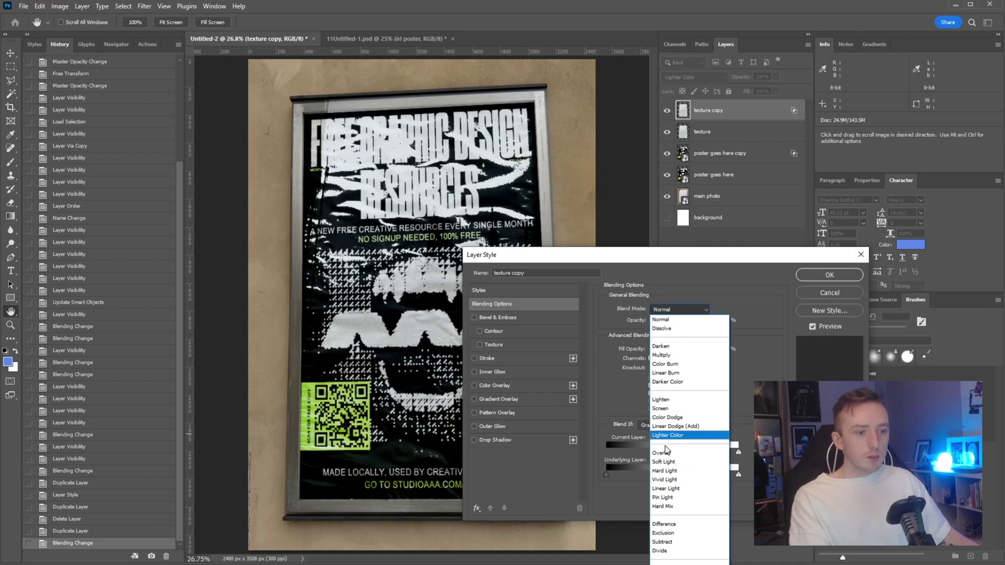
click(668, 462)
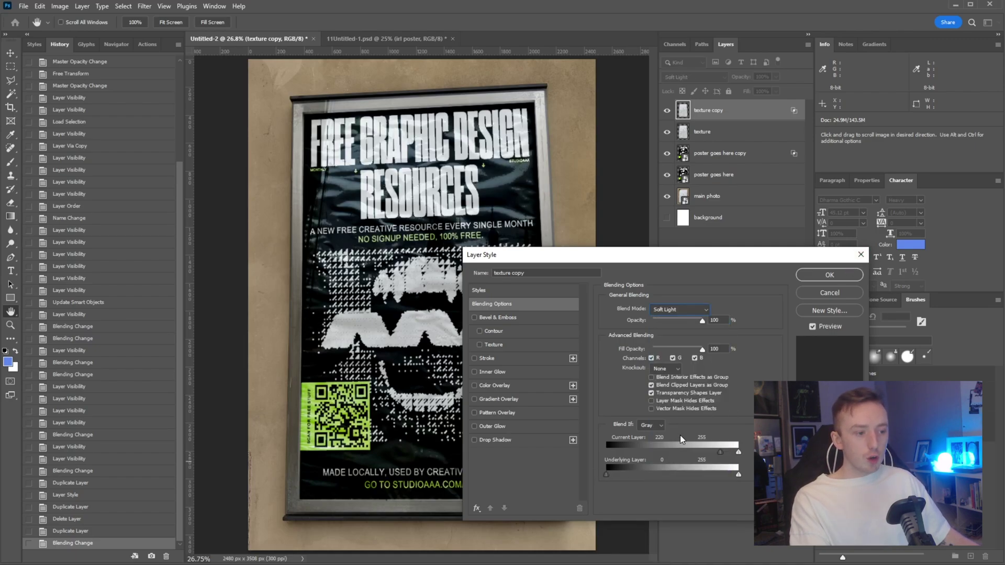
drag(702, 321, 670, 322)
click(829, 275)
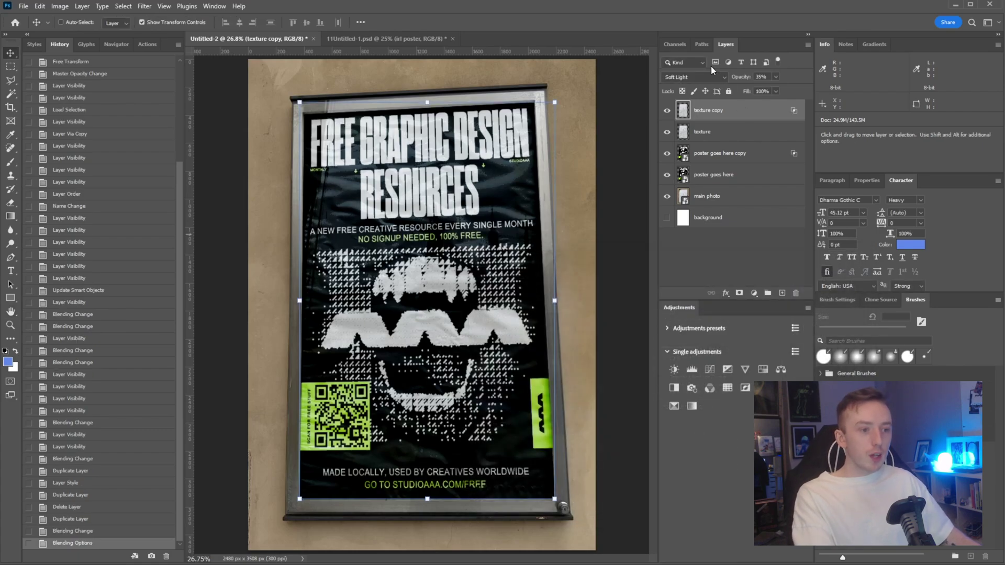
Step: Toggle the texture and poster layers' visibility to compare the look, then show them all again
click(667, 110)
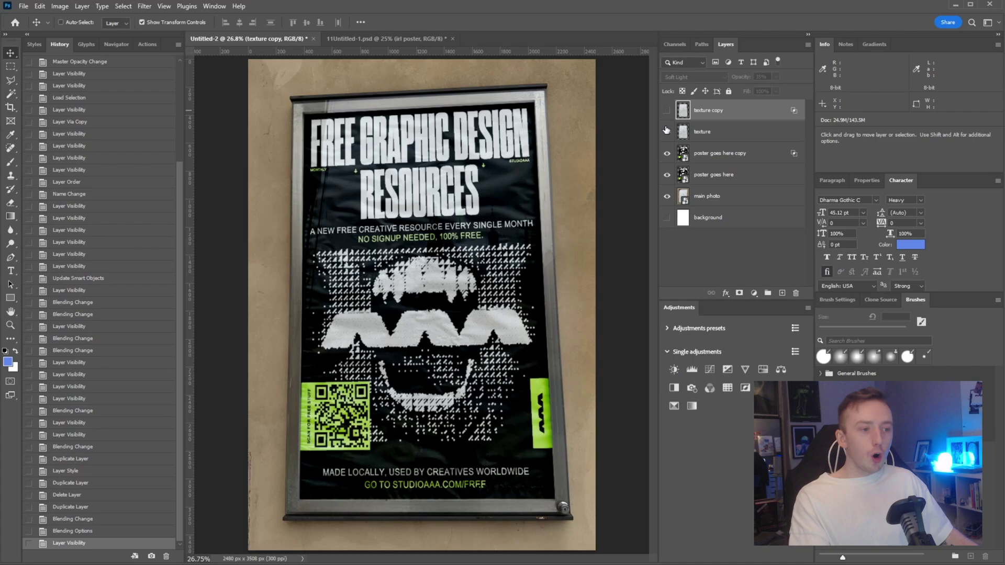
click(667, 132)
click(667, 132)
click(667, 110)
click(667, 153)
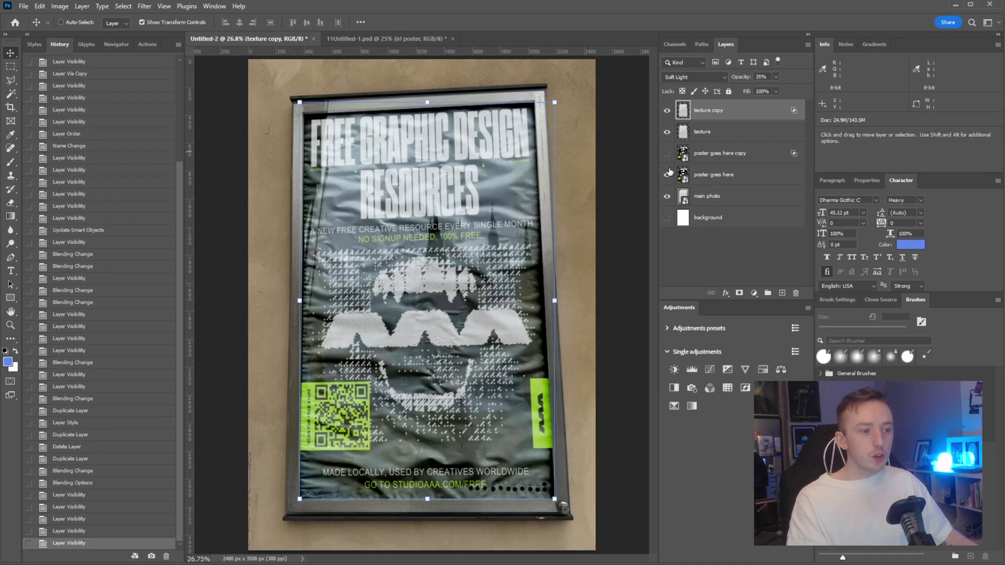
click(667, 175)
click(667, 174)
click(666, 175)
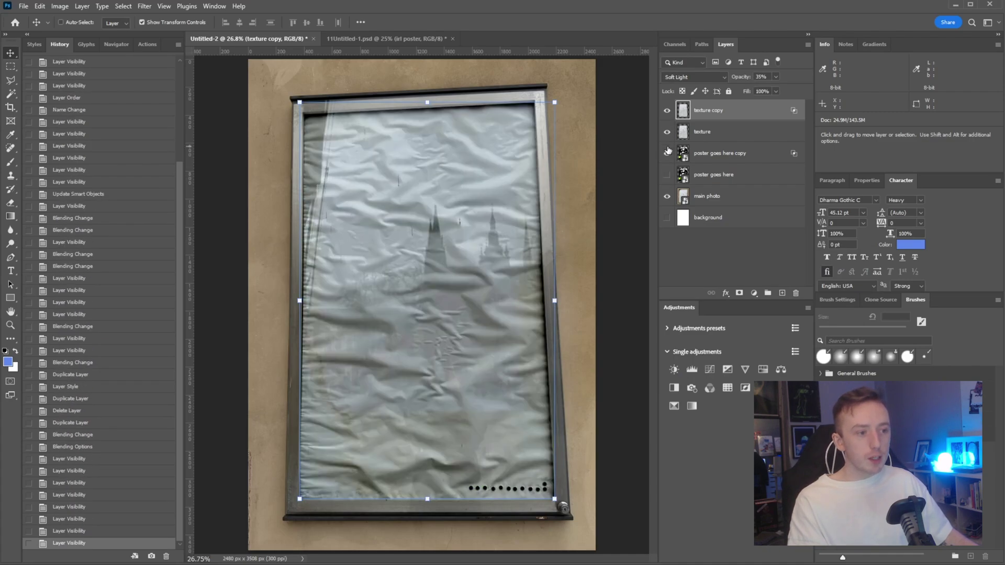
click(667, 154)
click(667, 175)
Step: Click through the poster and texture layers, ending with poster goes here selected
click(724, 177)
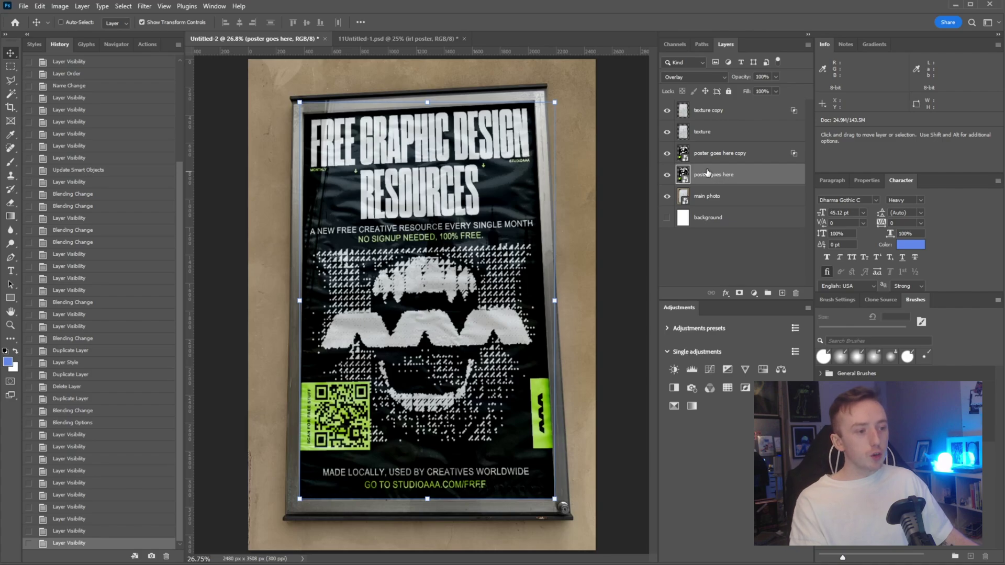
click(714, 158)
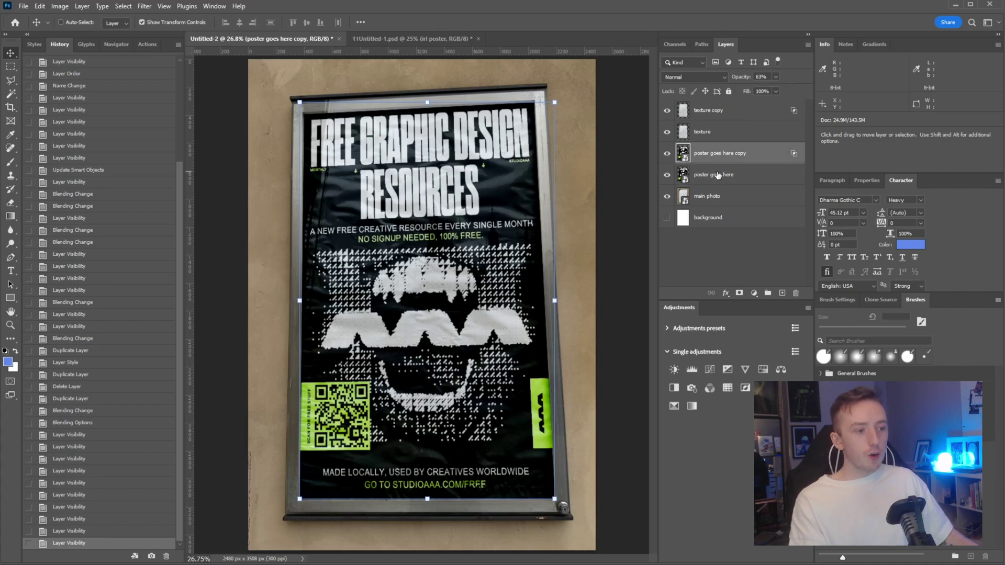
click(716, 133)
click(717, 122)
click(716, 133)
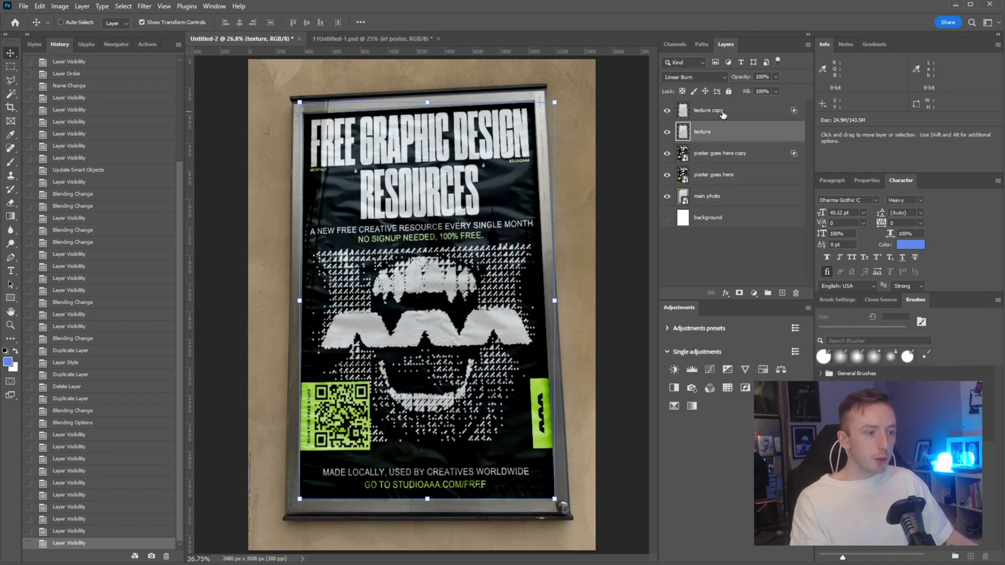
click(722, 115)
click(707, 175)
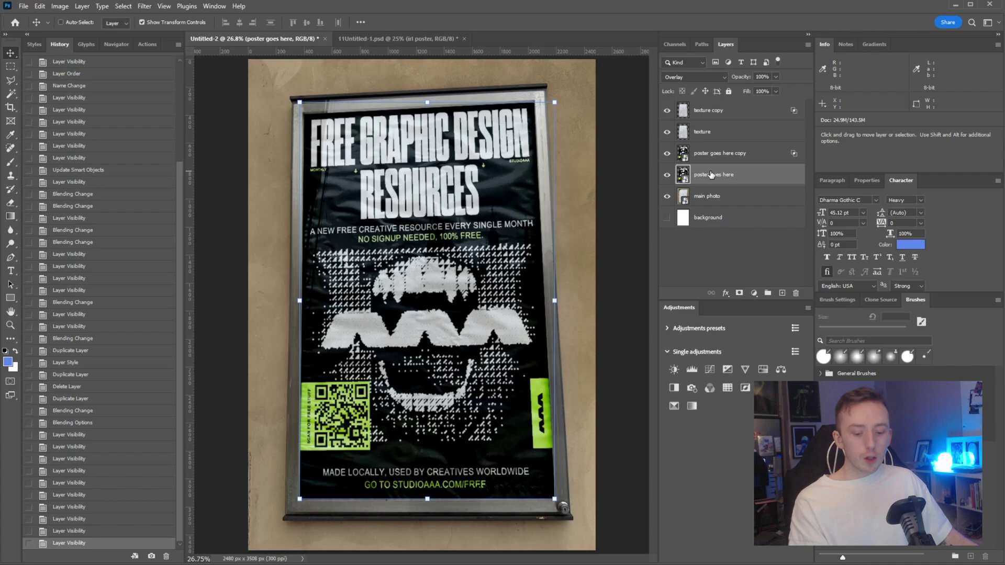
Step: Load the poster selection, brush a black stroke on a new Layer 1, then deselect
ctrl+click(683, 176)
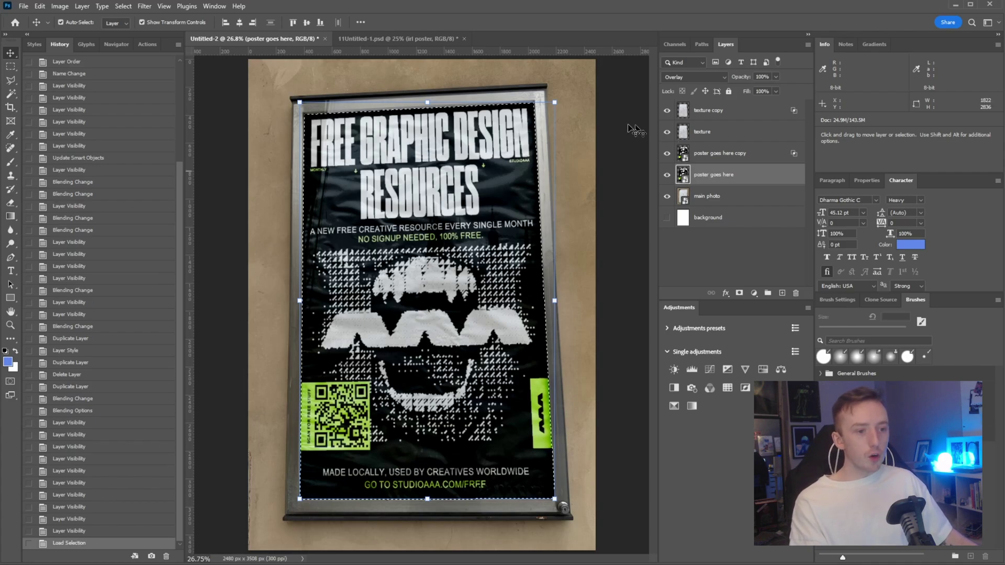
click(782, 293)
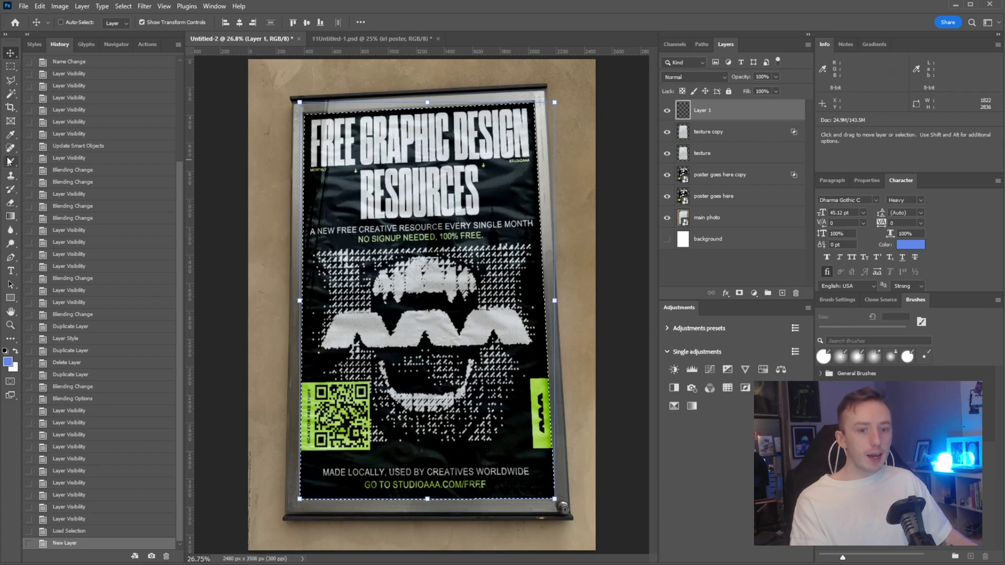
key(d)
key(b)
key(ctrl+z)
mouse_move(280, 213)
mouse_down()
mouse_move(246, 215)
mouse_move(291, 45)
mouse_move(489, 33)
mouse_move(655, 78)
mouse_up()
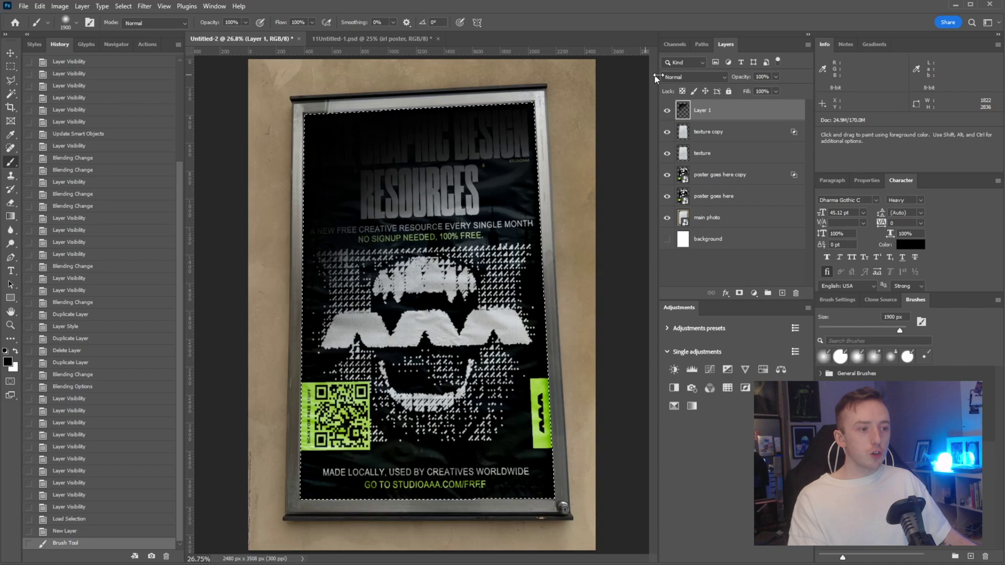
key(ctrl+d)
Step: Raise Layer 1 opacity from 5% to 16%, compare it on and off, and leave it hidden
click(776, 77)
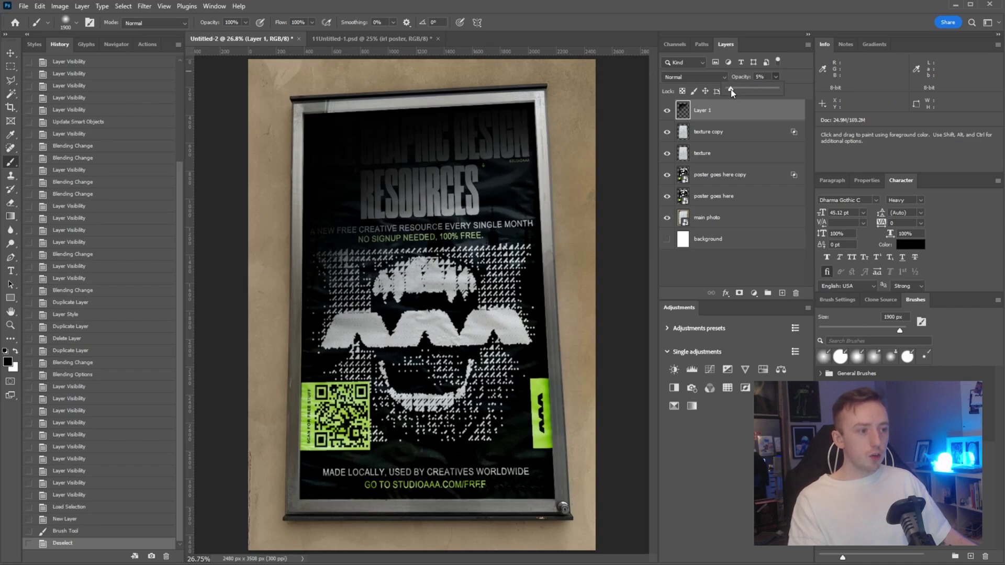
mouse_move(731, 89)
mouse_down()
mouse_move(740, 89)
mouse_move(730, 90)
mouse_up()
key(v)
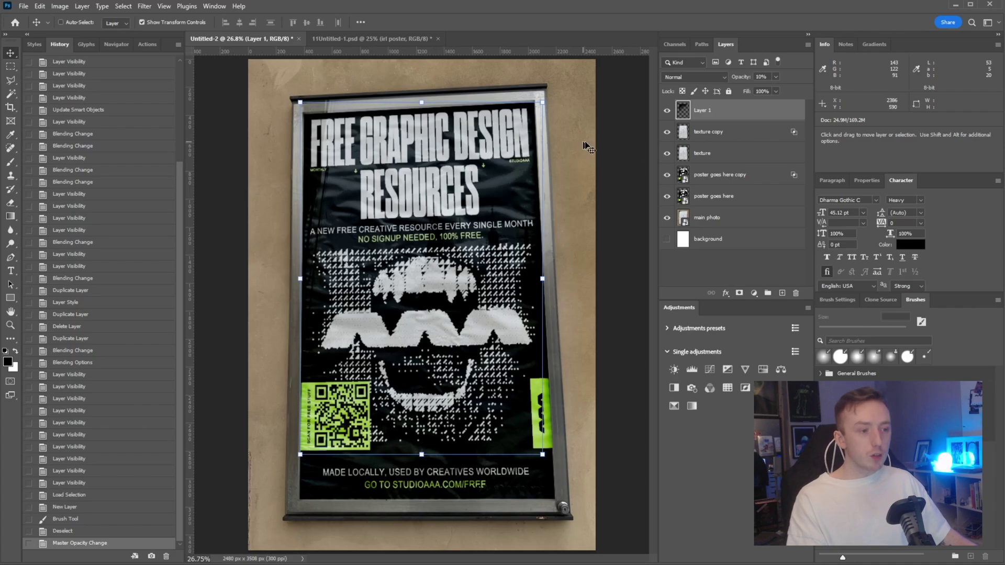
click(667, 110)
click(667, 110)
click(666, 110)
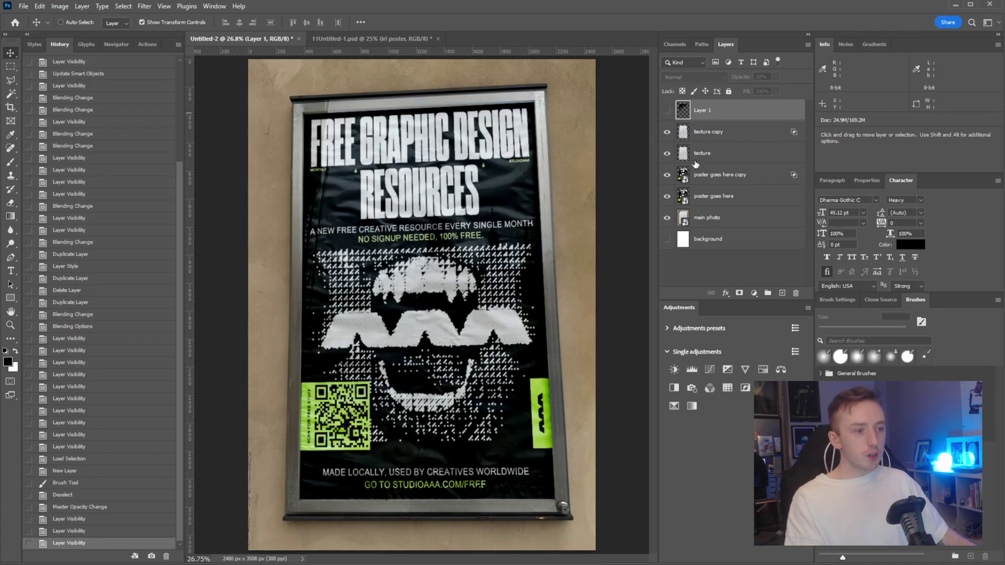
Step: Load the poster shape as a selection, add an empty Layer 2, then drop the selection
click(691, 220)
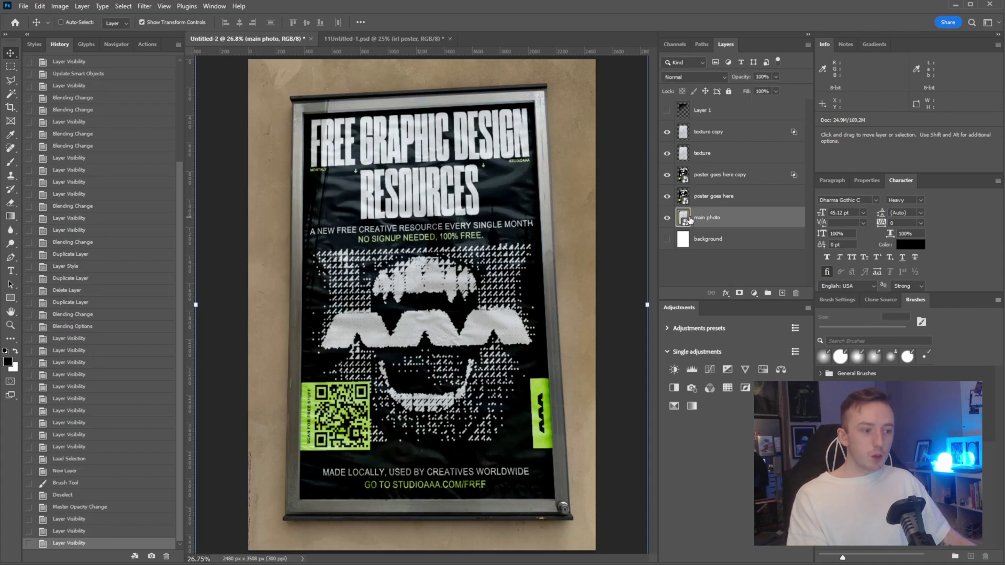
ctrl+click(682, 196)
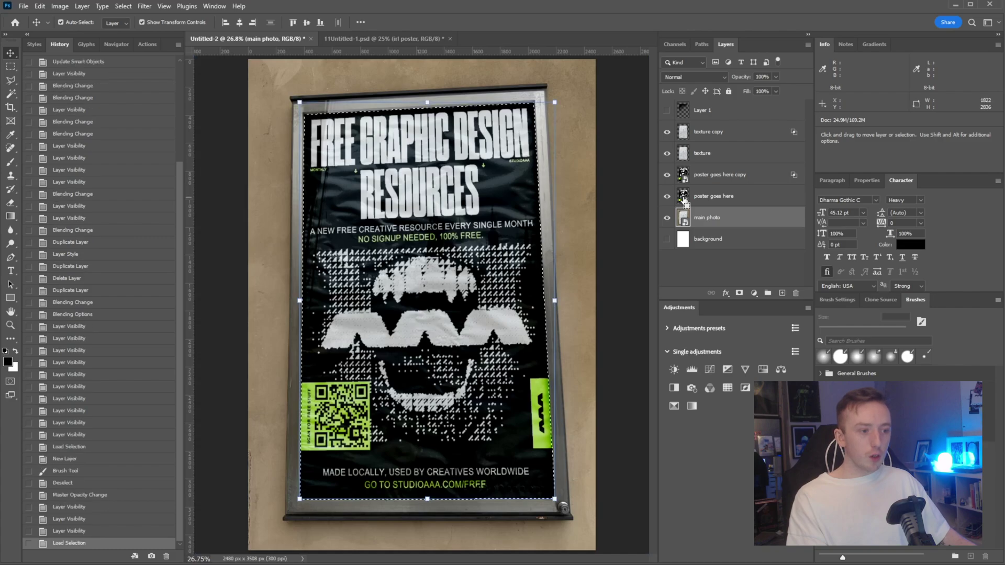
click(743, 196)
key(ctrl+shift+alt+n)
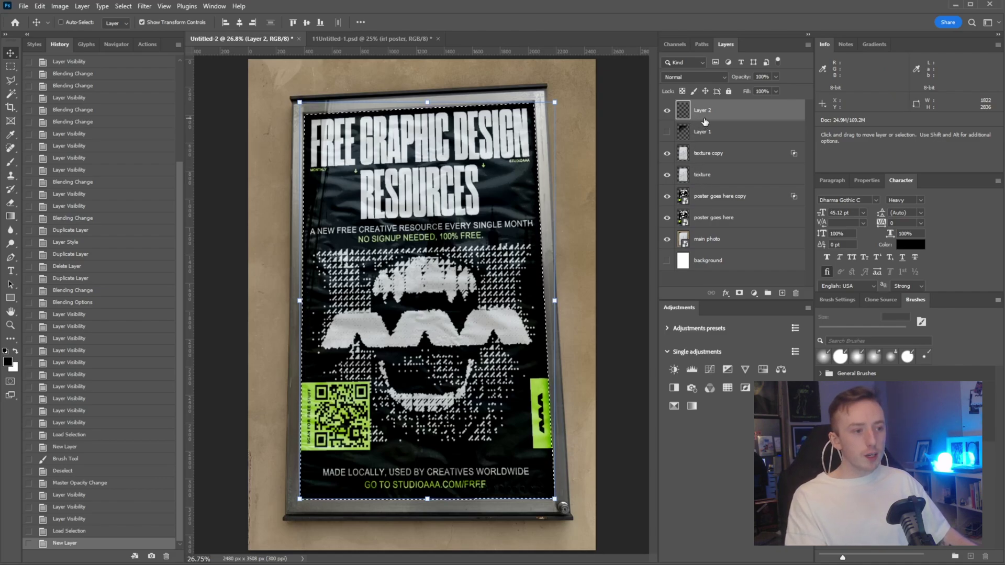
click(732, 239)
key(ctrl+d)
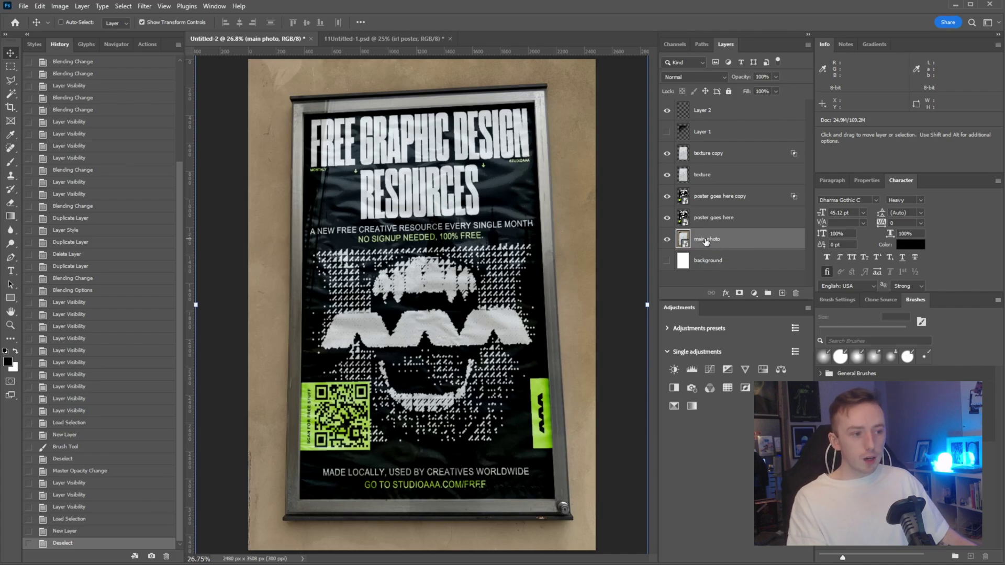
Step: Delete the empty Layer 2 and Layer 1
click(709, 114)
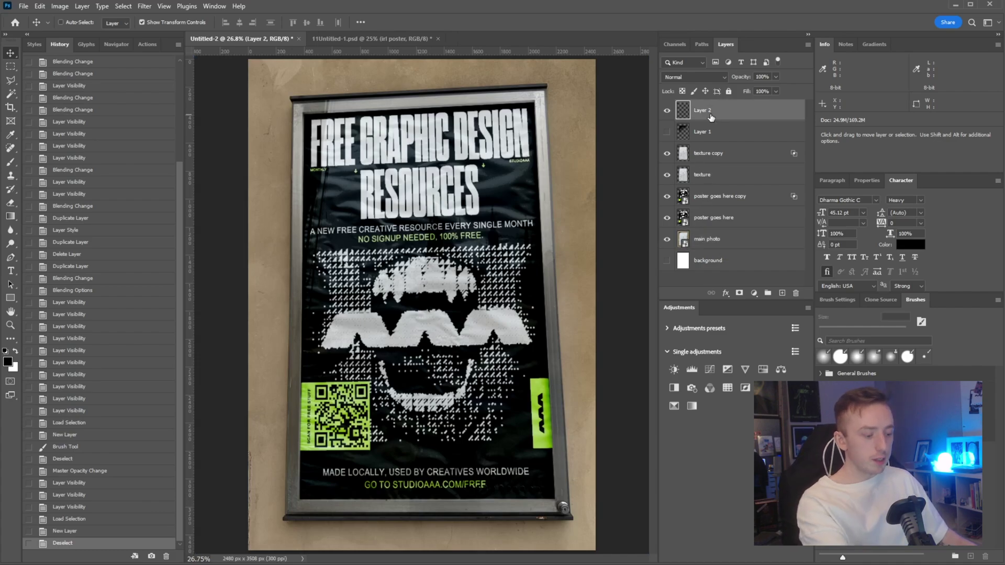
key(Delete)
click(668, 112)
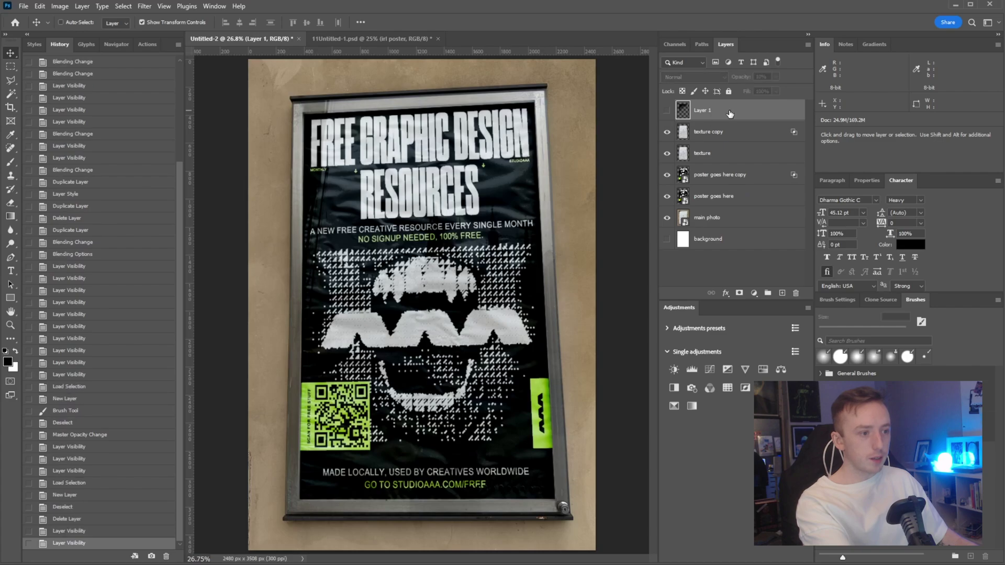
key(Delete)
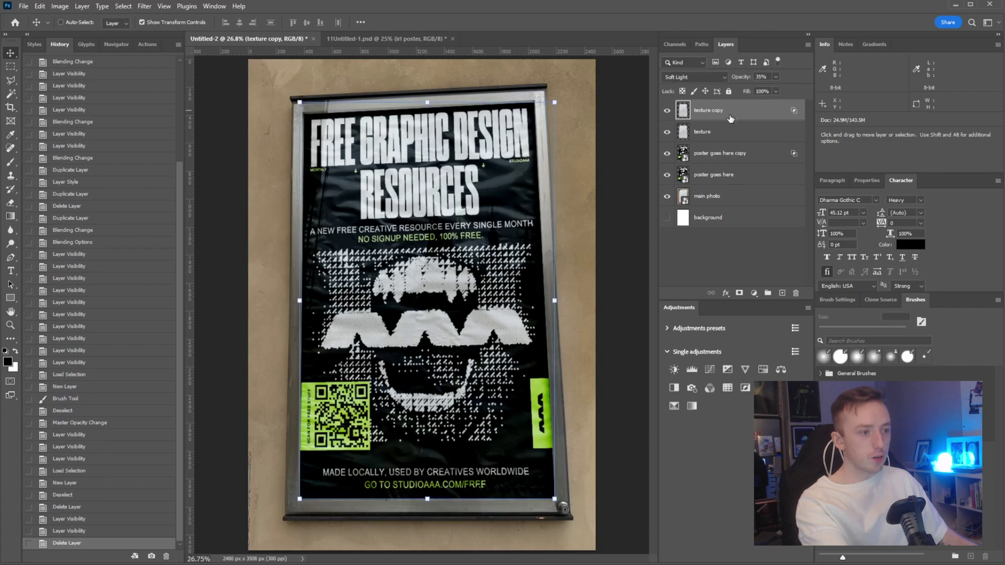
Step: Select texture copy through main photo and shrink them together proportionally about their centre
shift+click(718, 202)
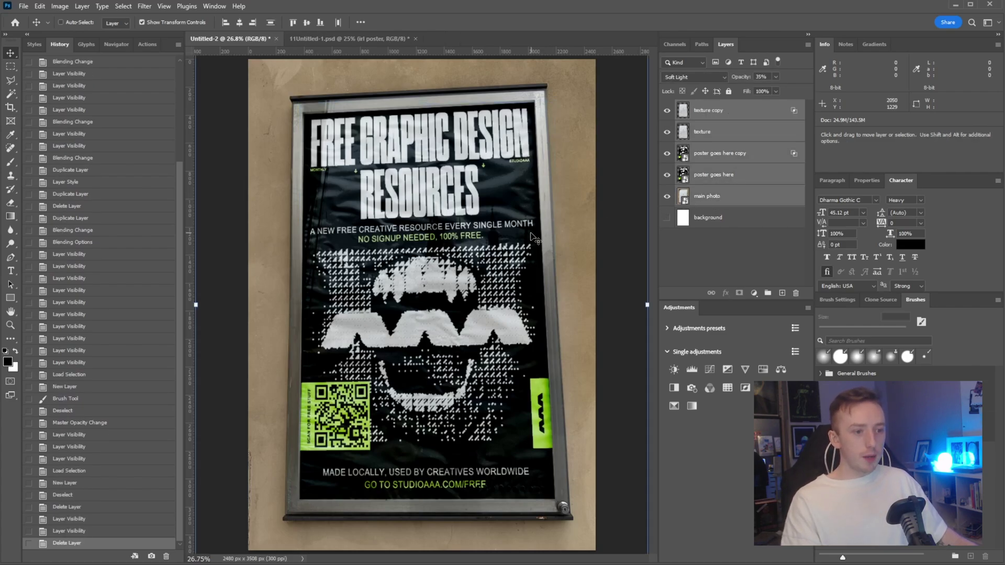
scroll(608, 304, down, 4)
drag(549, 304, 527, 305)
key(Return)
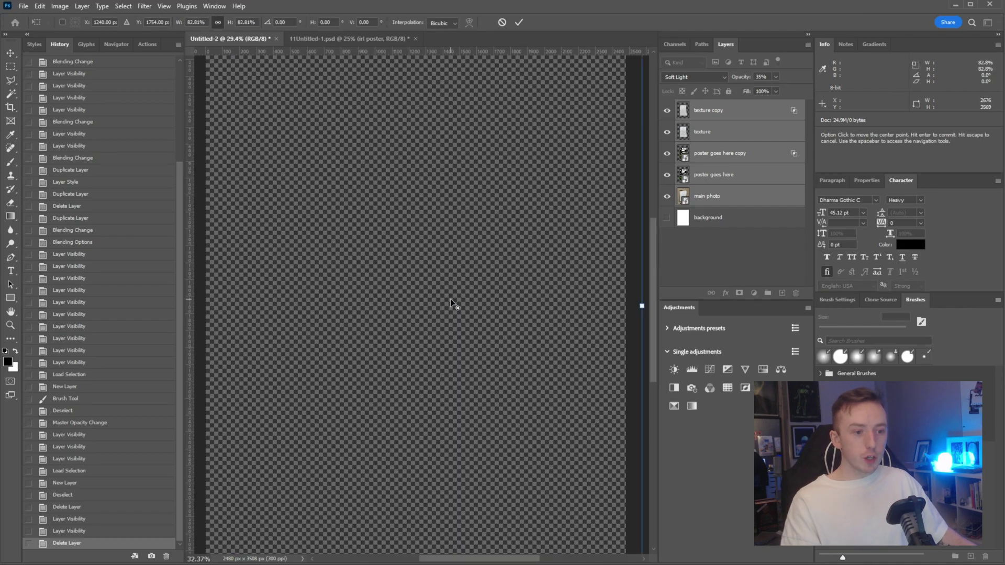
scroll(450, 300, up, 4)
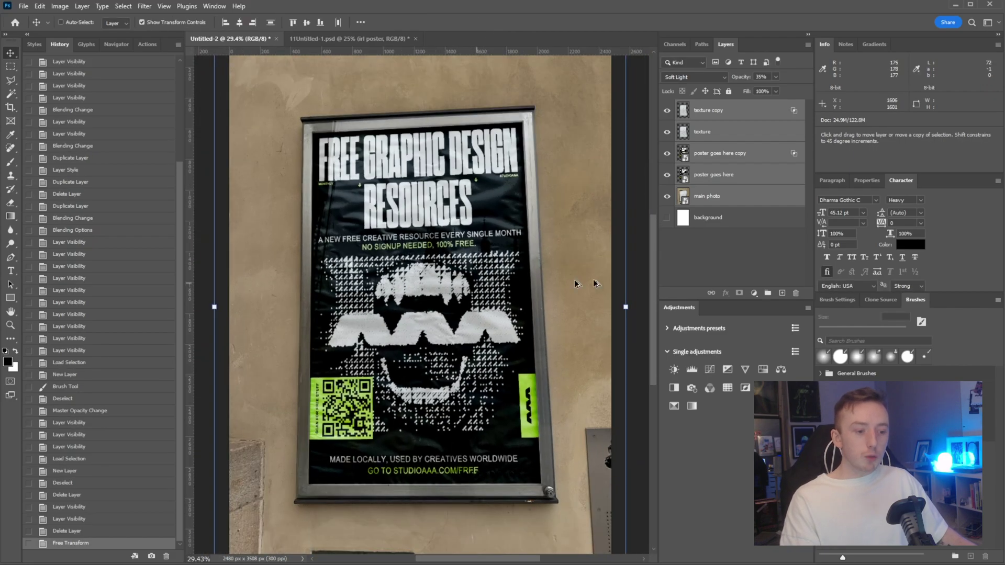
click(750, 245)
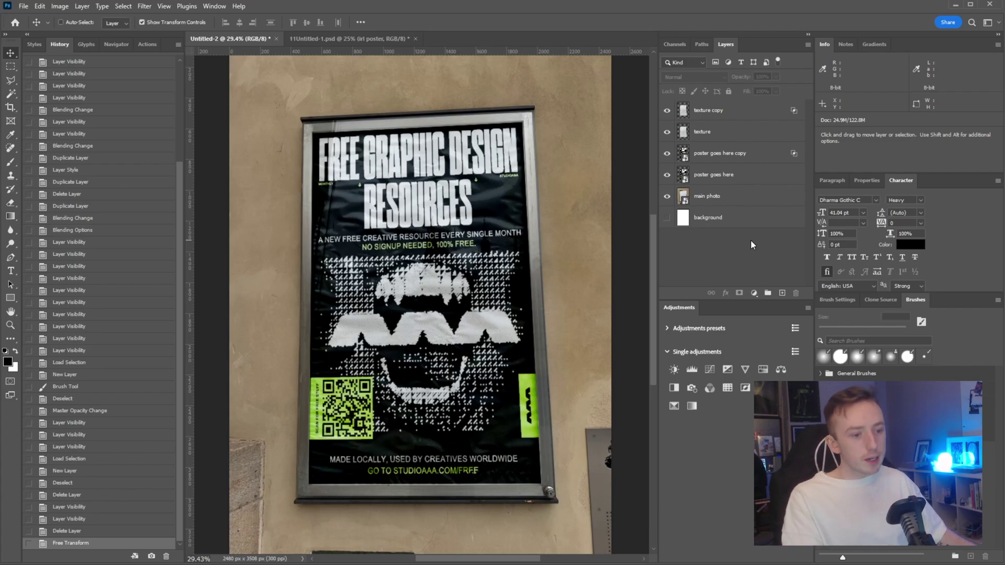
click(704, 183)
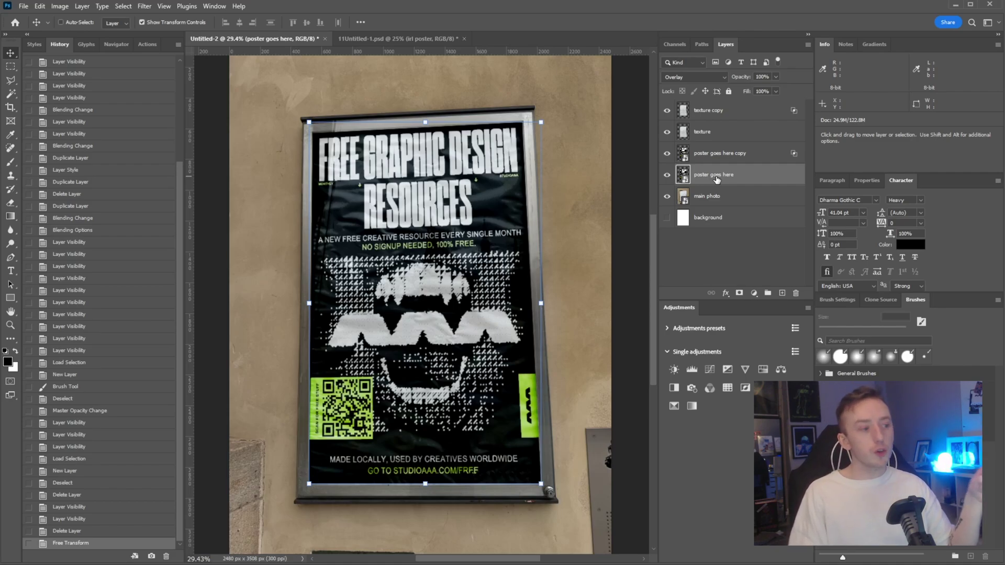
Step: Show only the main photo layer to reveal the blank frame, then switch to the browser
alt+click(667, 196)
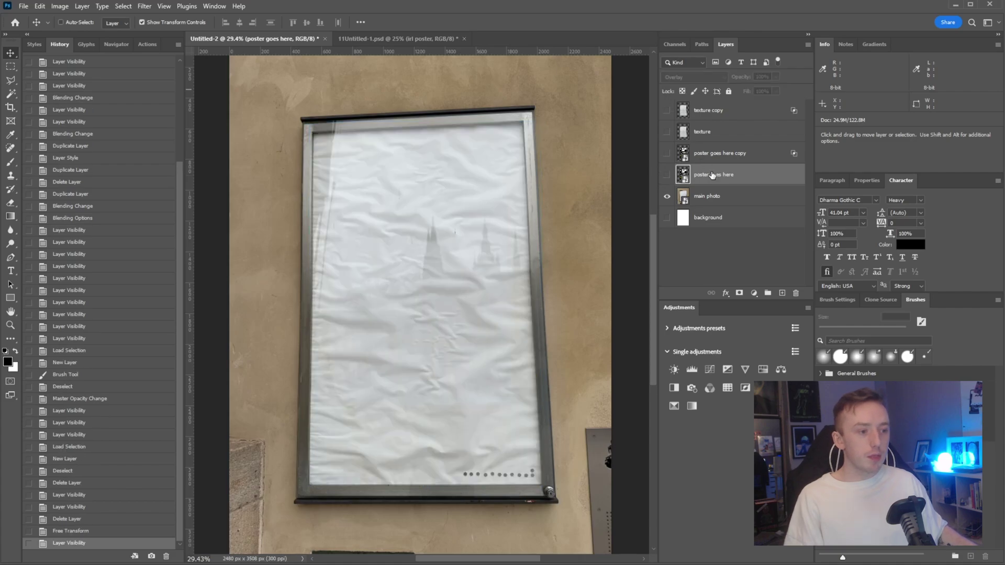
click(707, 197)
scroll(497, 176, down, 1)
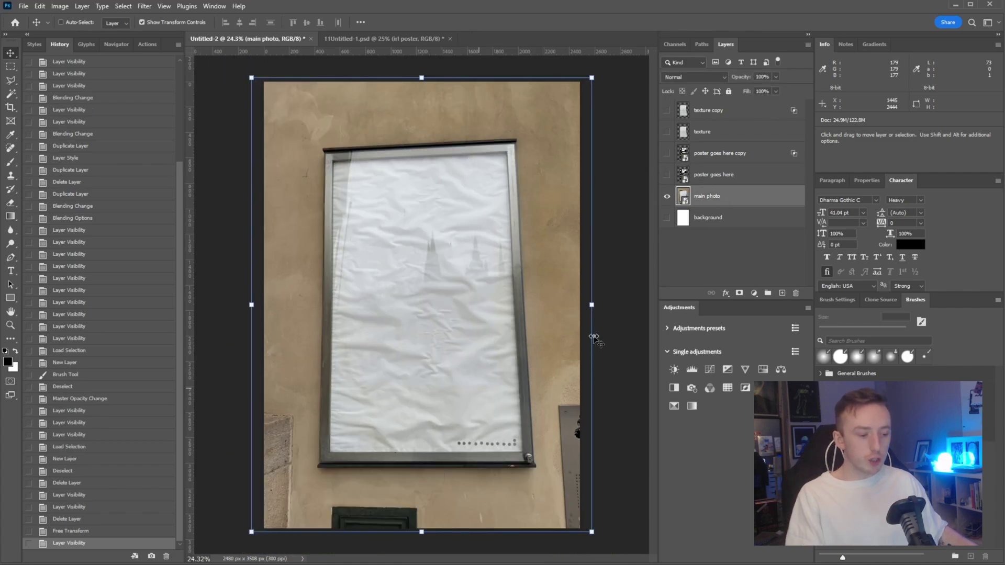
key(alt+Tab)
Step: Open the pinned Glitch Machine image in a new tab, then start a new post with an image
scroll(375, 262, down, 5)
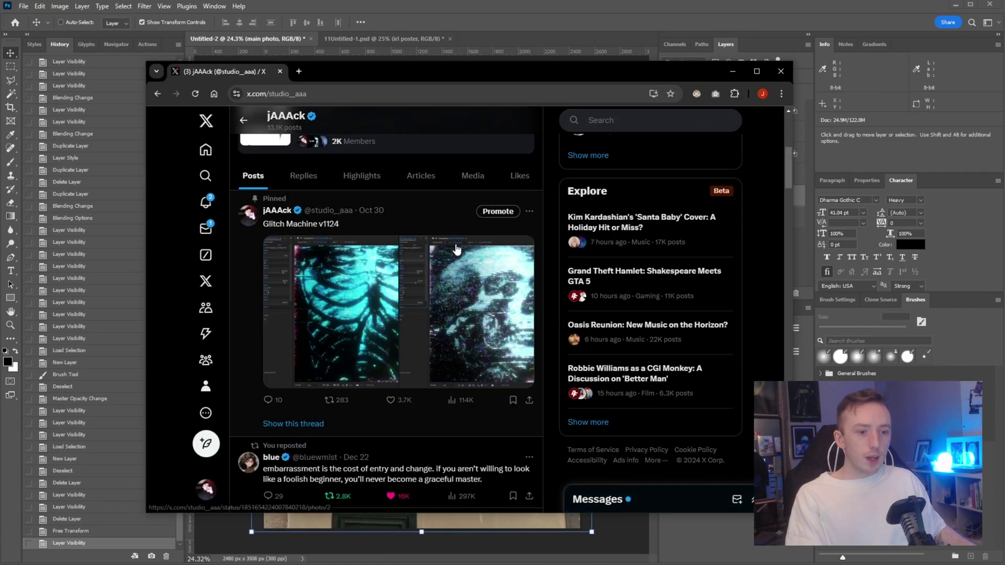
click(364, 293)
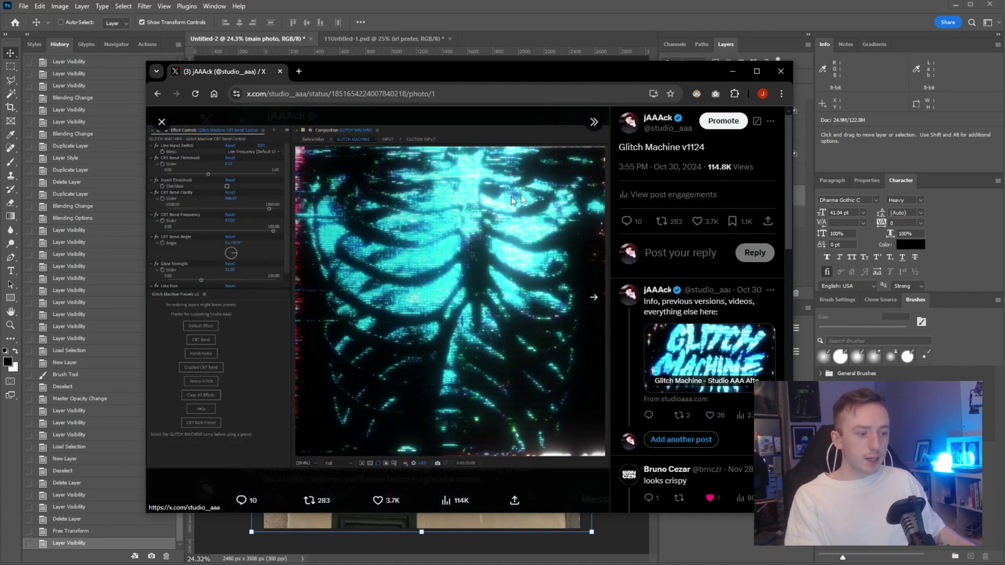
right_click(393, 216)
click(440, 229)
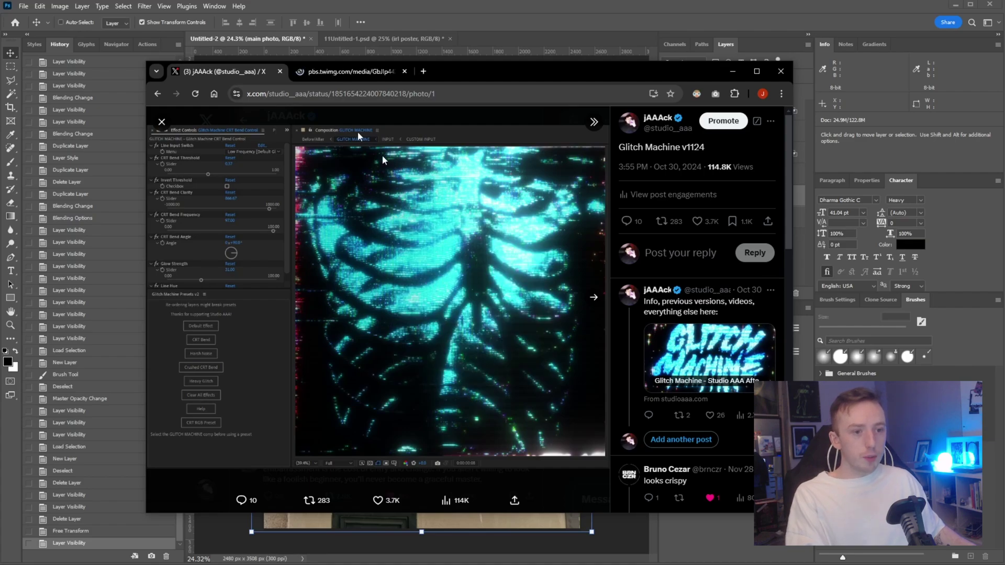
click(331, 73)
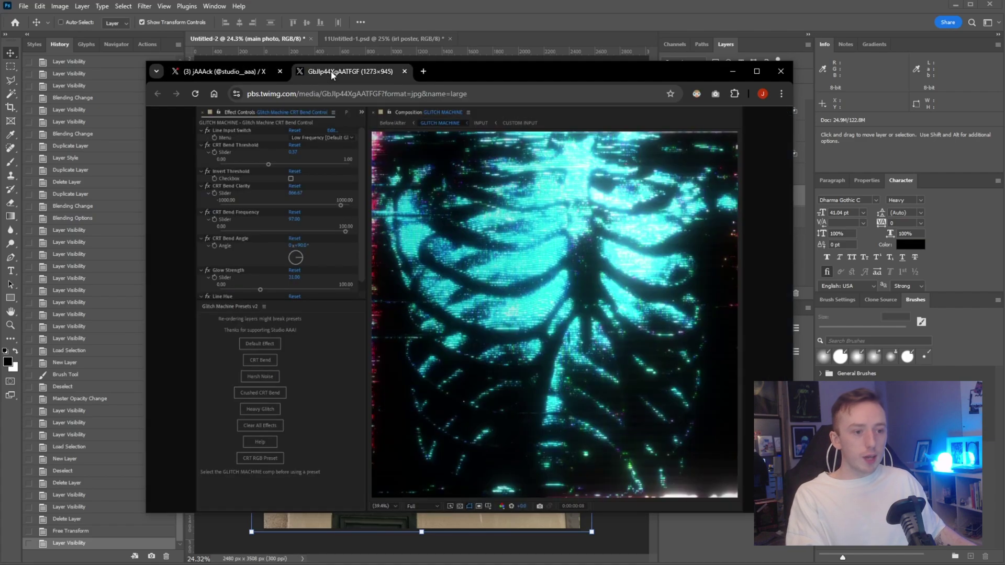
right_click(463, 275)
click(225, 72)
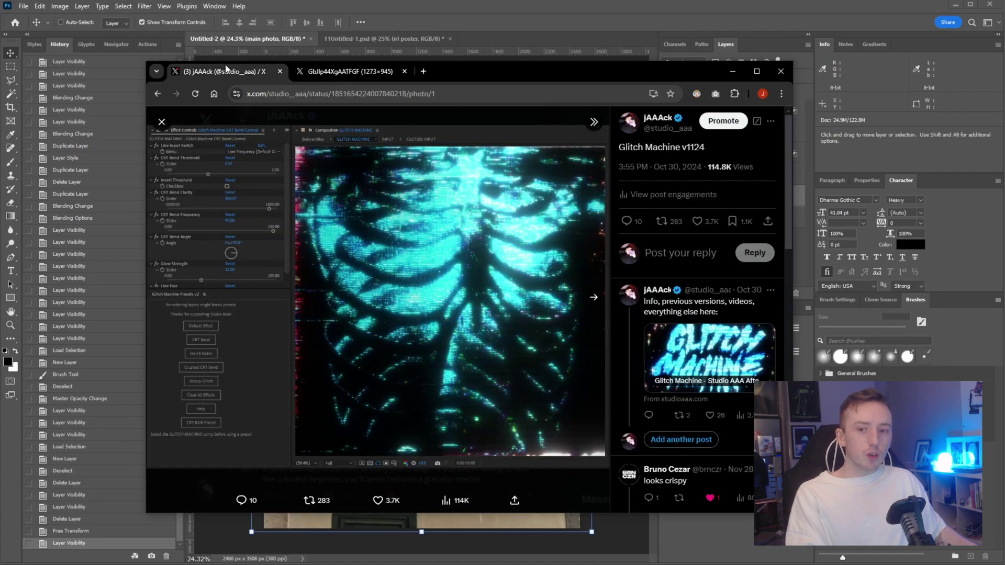
click(162, 123)
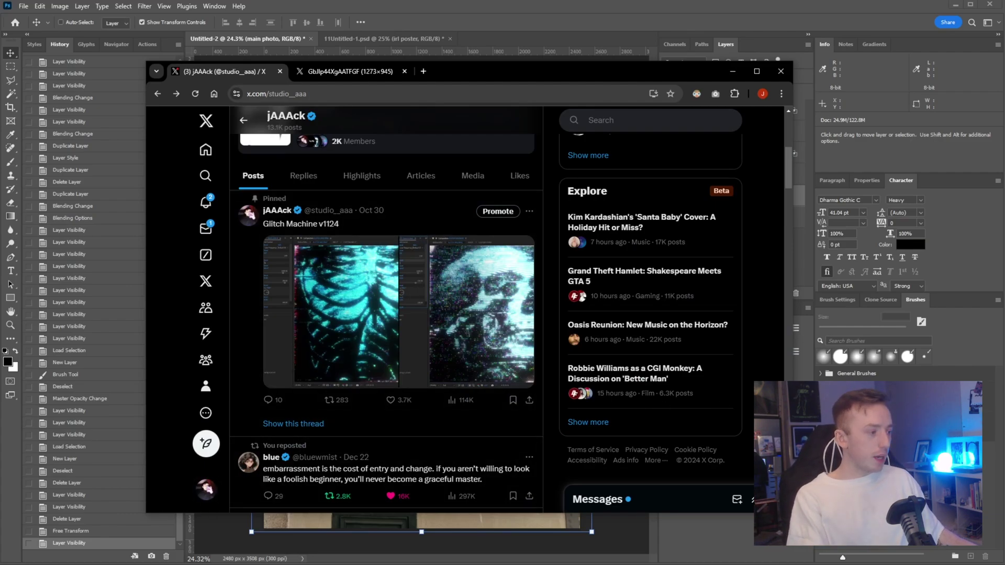
click(207, 444)
Step: Paste the caption 'photoshopping this for a youtube video rn' and publish the post
text(photoshopping this for a youtube video rn)
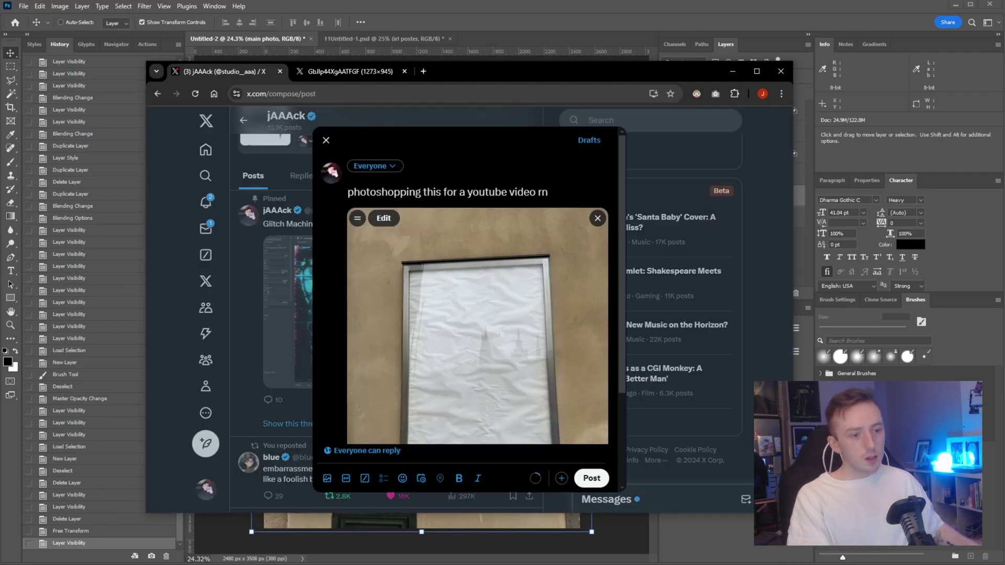
scroll(556, 355, down, 3)
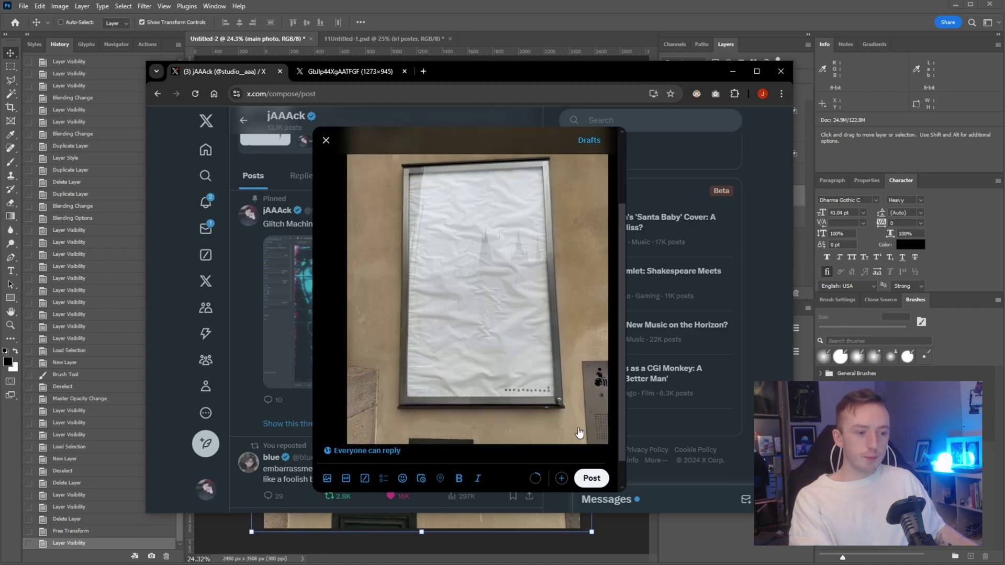
scroll(556, 354, up, 3)
click(592, 478)
Step: Open the new post's blank-frame photo full-size in its own browser tab
scroll(387, 314, down, 3)
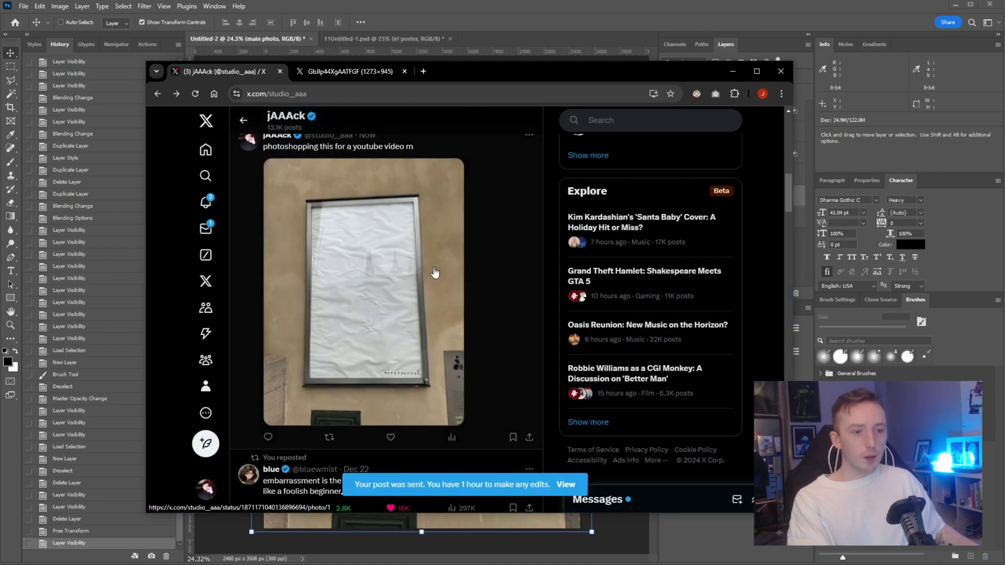
click(499, 269)
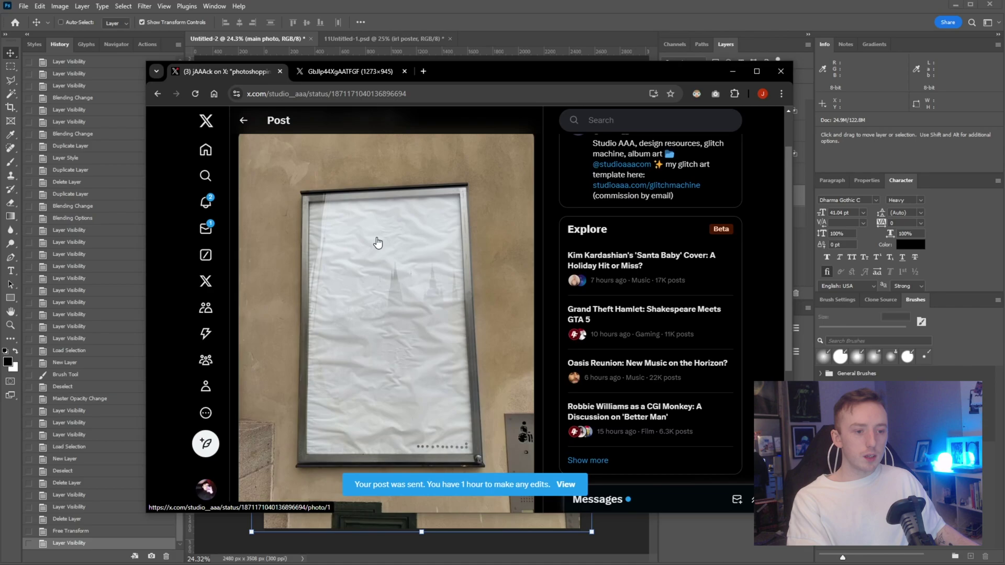
click(390, 241)
right_click(395, 211)
click(450, 226)
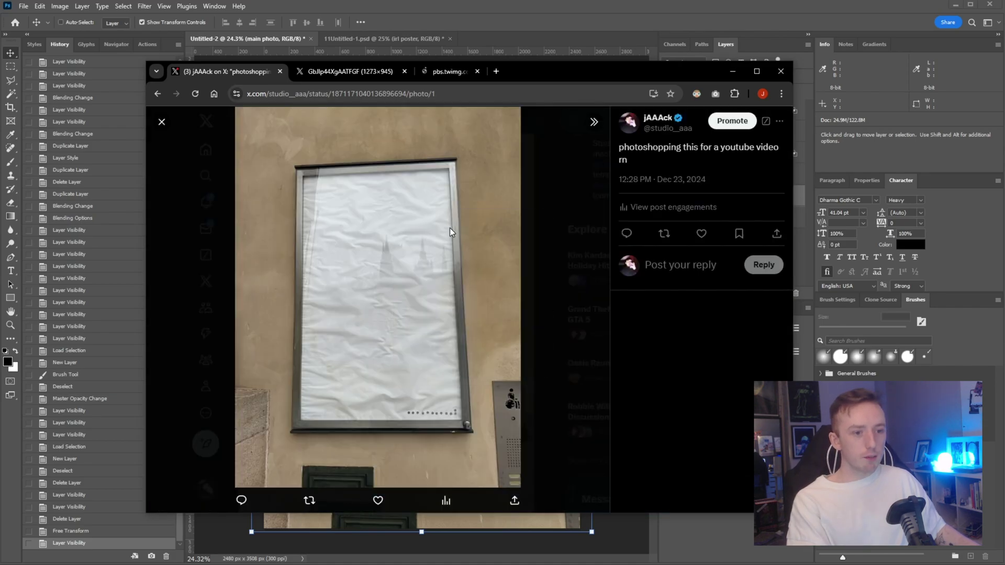
click(453, 83)
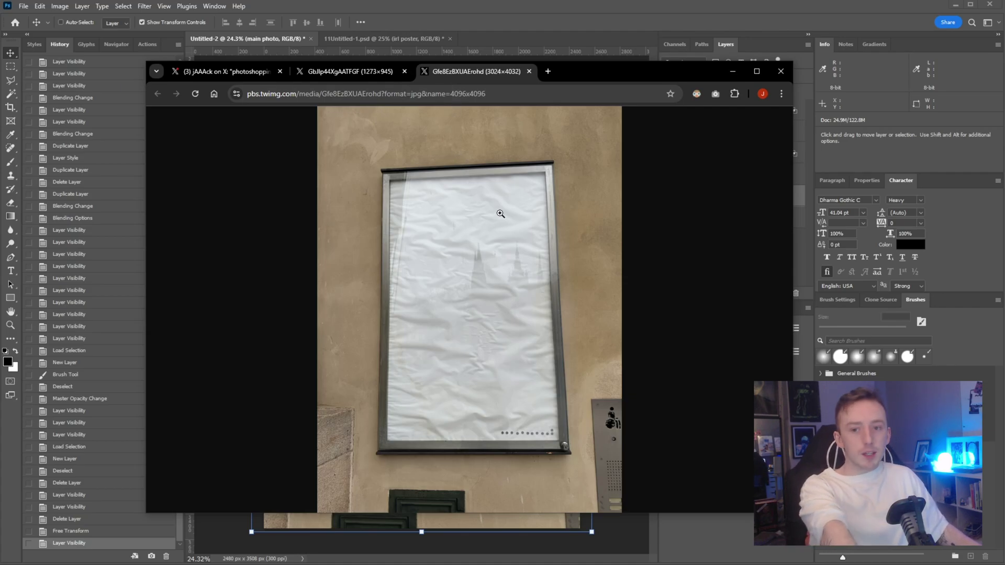
Step: Back in Photoshop, show the 'poster goes here', 'texture' and 'texture copy' layers, then select 'poster goes here'
click(536, 37)
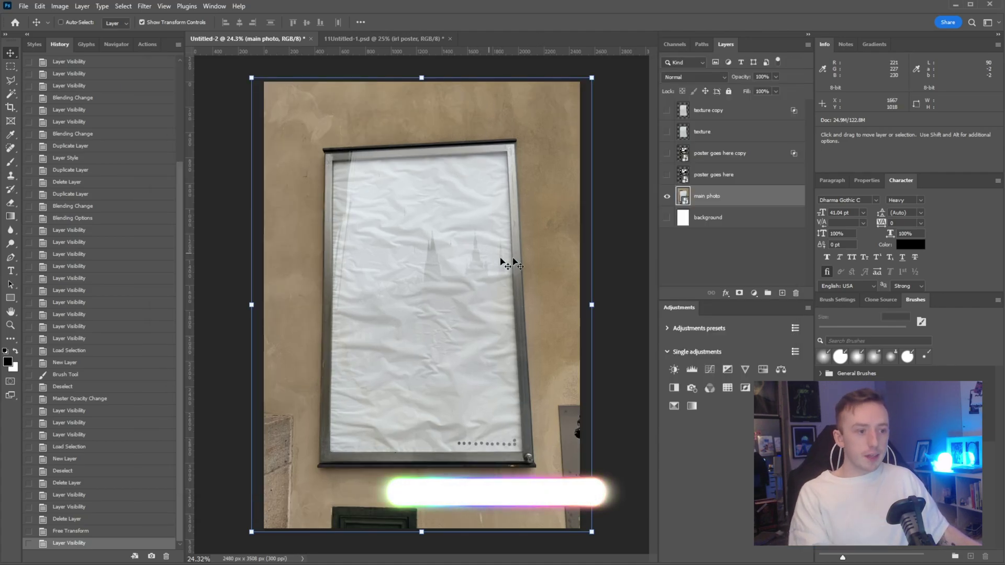
click(667, 153)
click(667, 131)
click(667, 110)
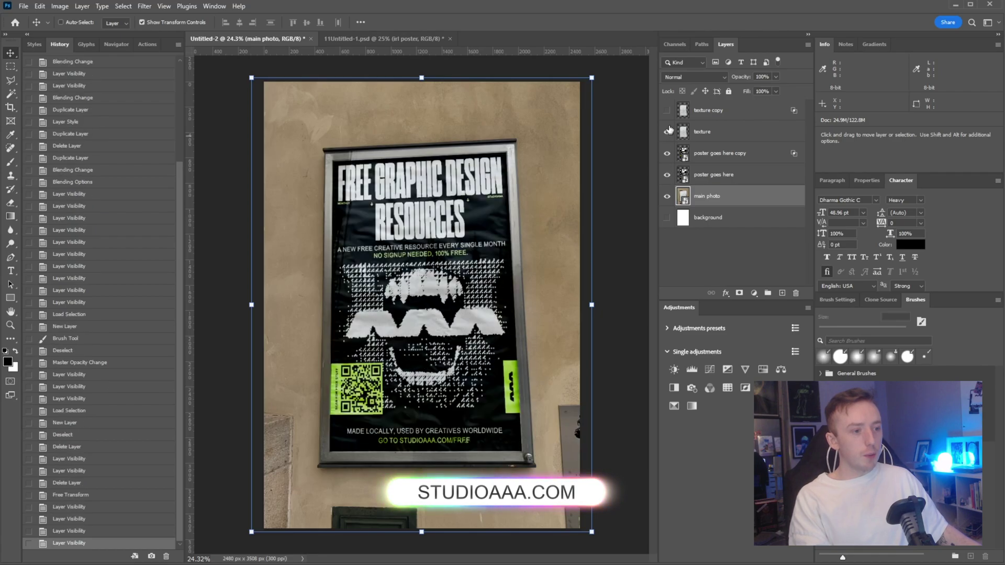
click(722, 178)
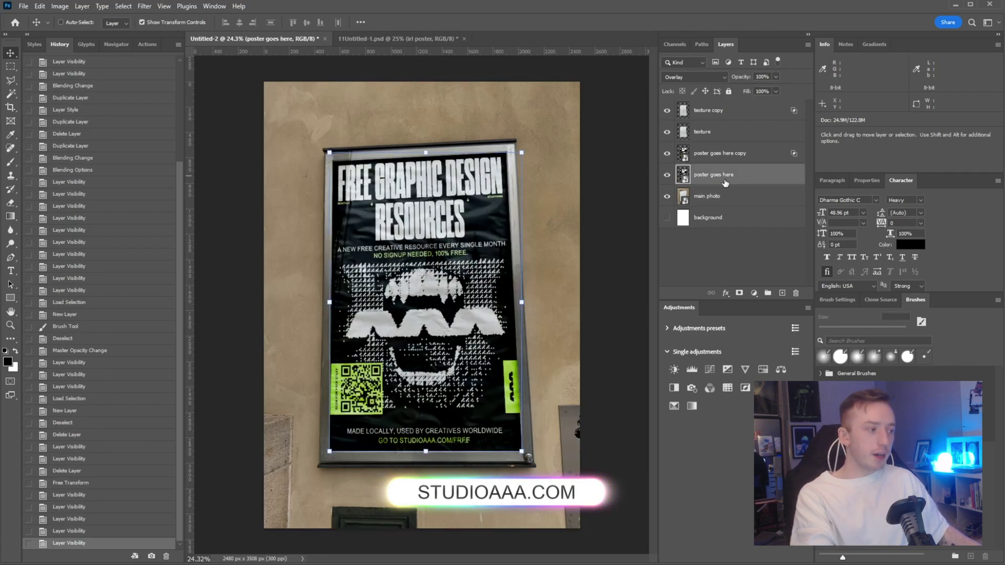